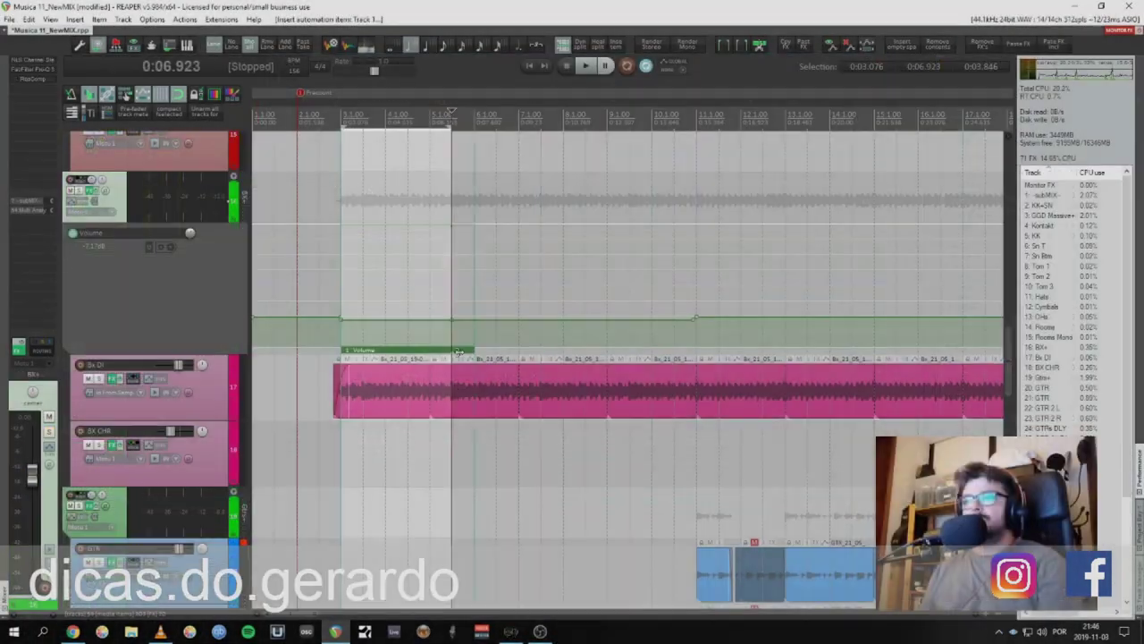
Paste the copied volume automation item onto the bass bus track's volume envelope at bar 11.
key(ctrl+v)
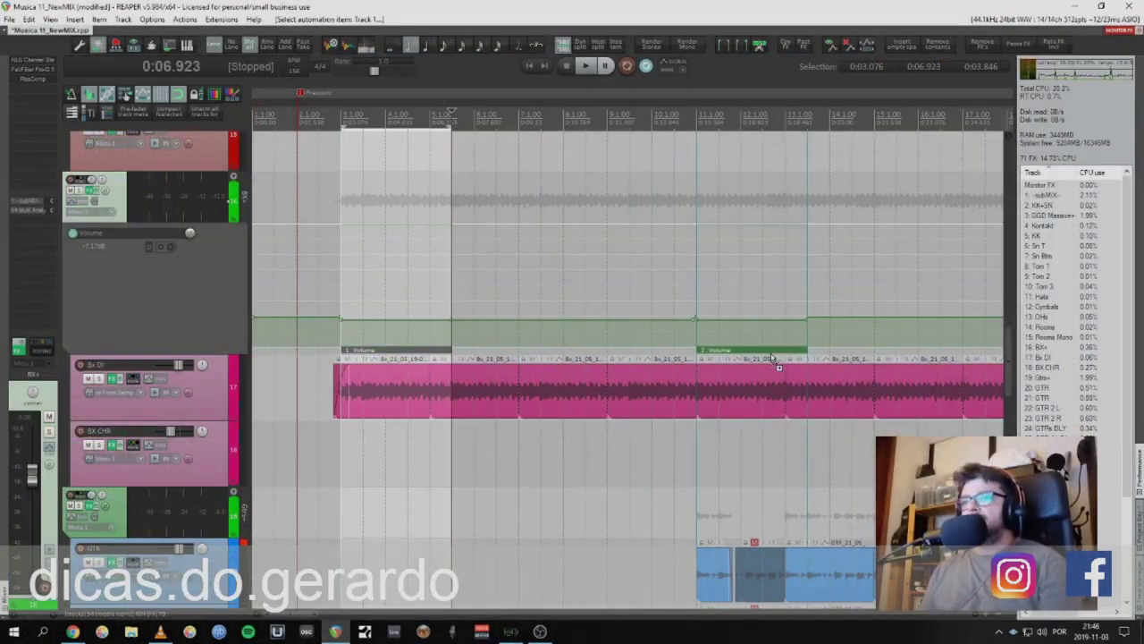
key(ctrl+v)
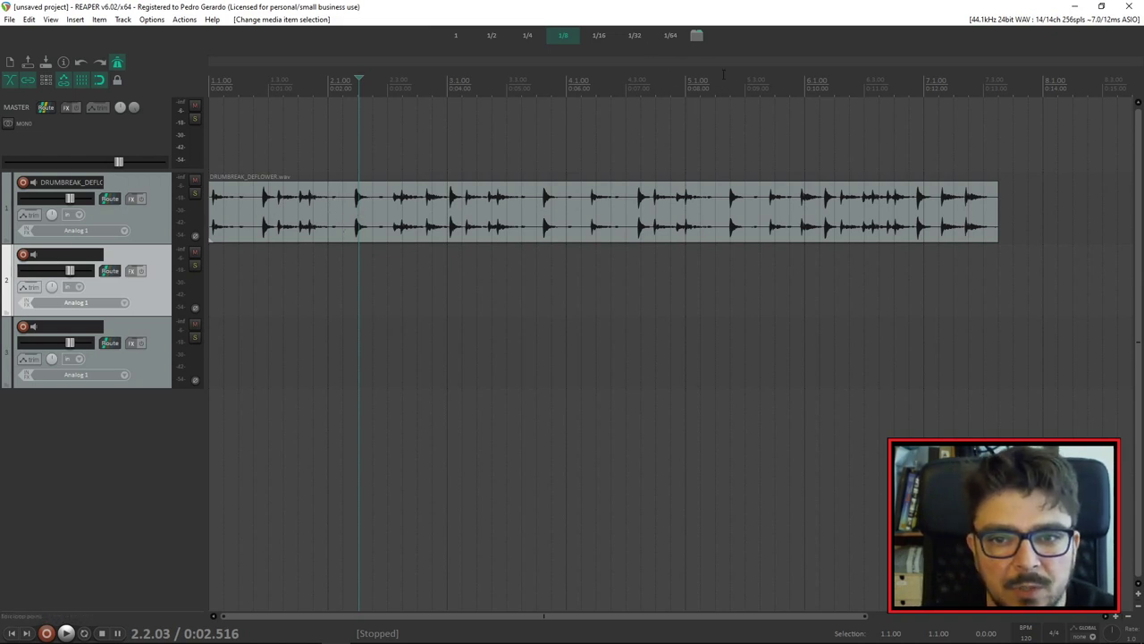
Show the docked Media Explorer and hide it again.
click(696, 35)
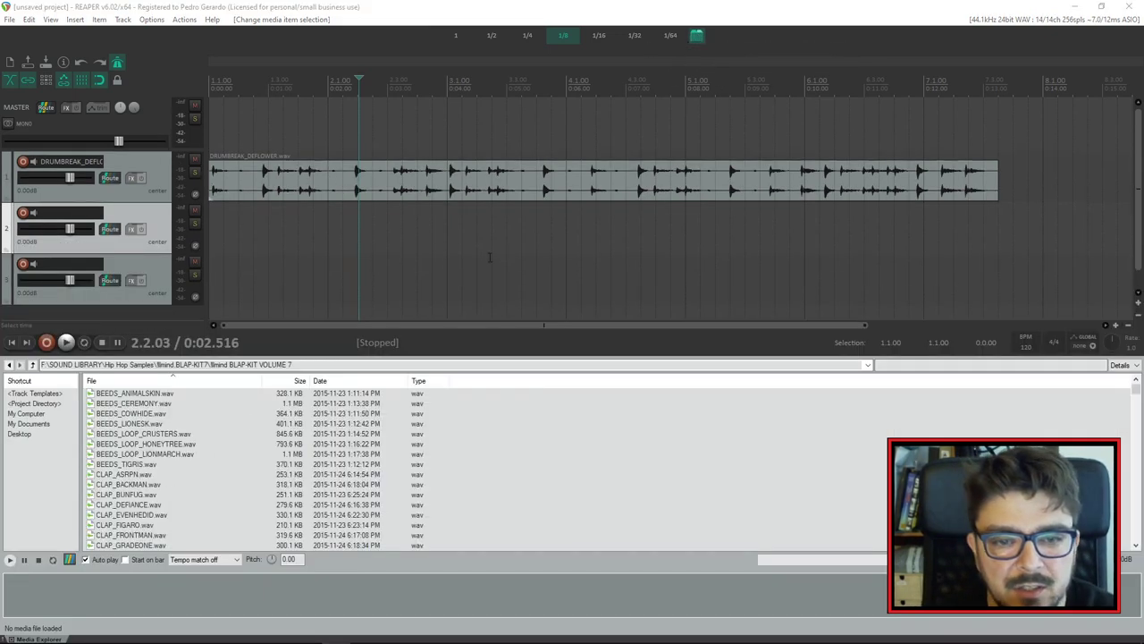
click(696, 35)
Select the DRUMBREAK_DEFLOWER.wav item and open the media item appearance preferences, placing the dialog below the waveform.
click(296, 223)
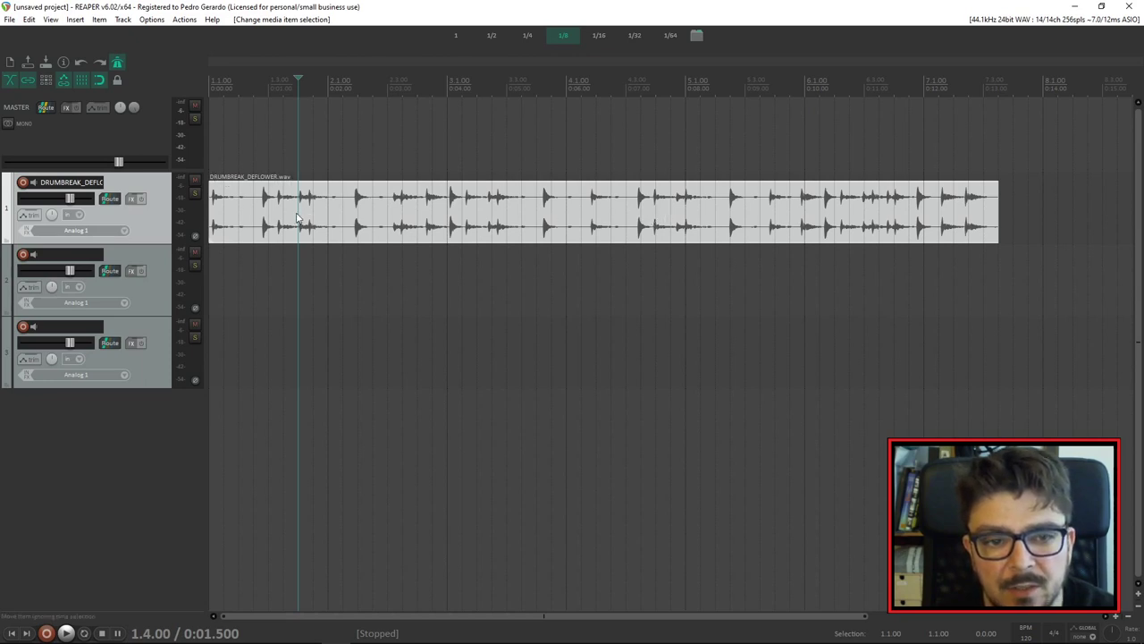
click(342, 213)
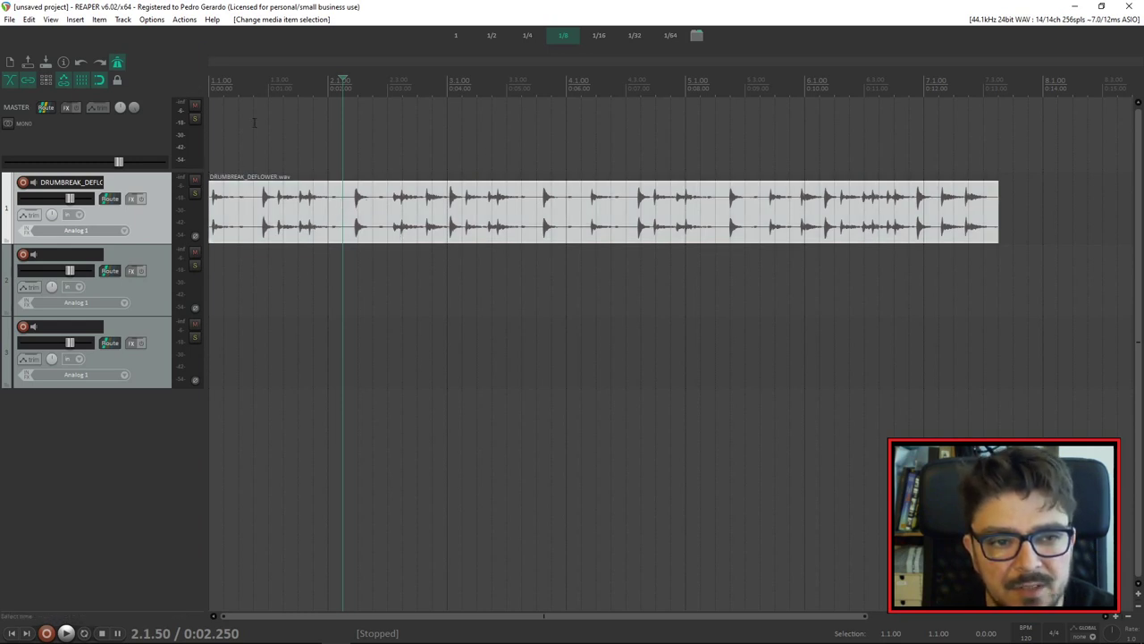
click(158, 21)
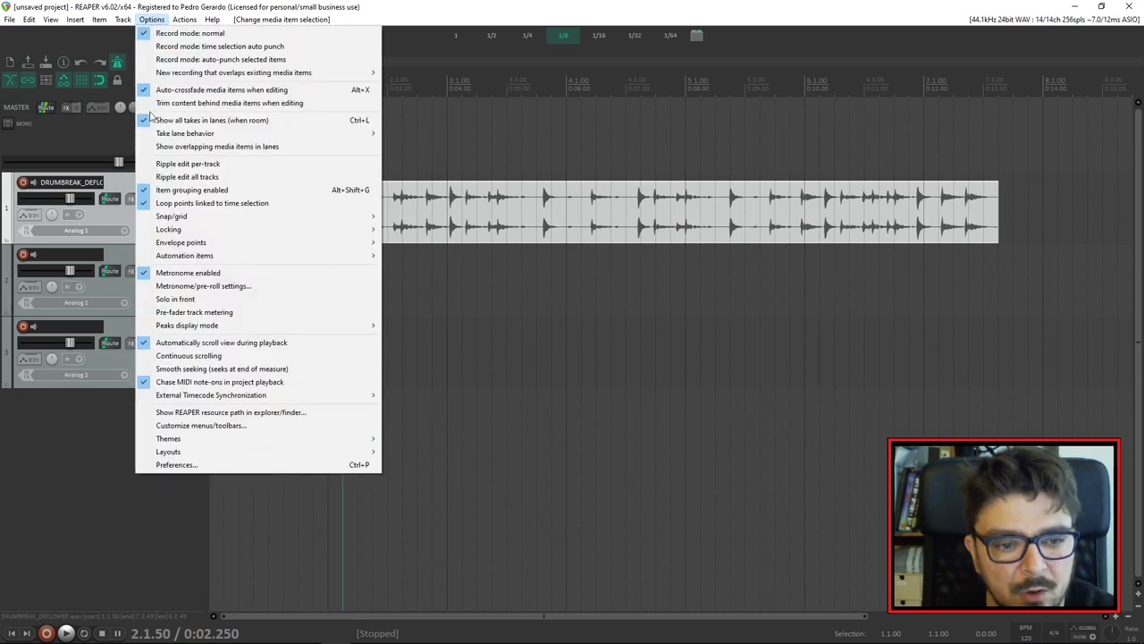
click(176, 464)
scroll(474, 287, down, 2)
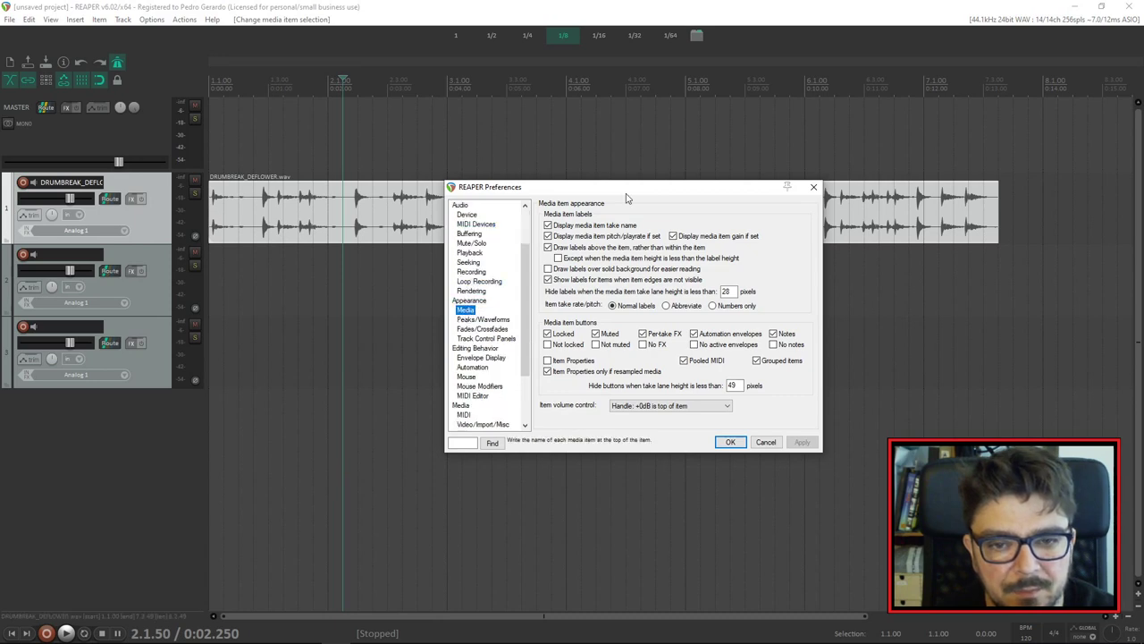
drag(636, 197, 653, 244)
drag(529, 242, 551, 263)
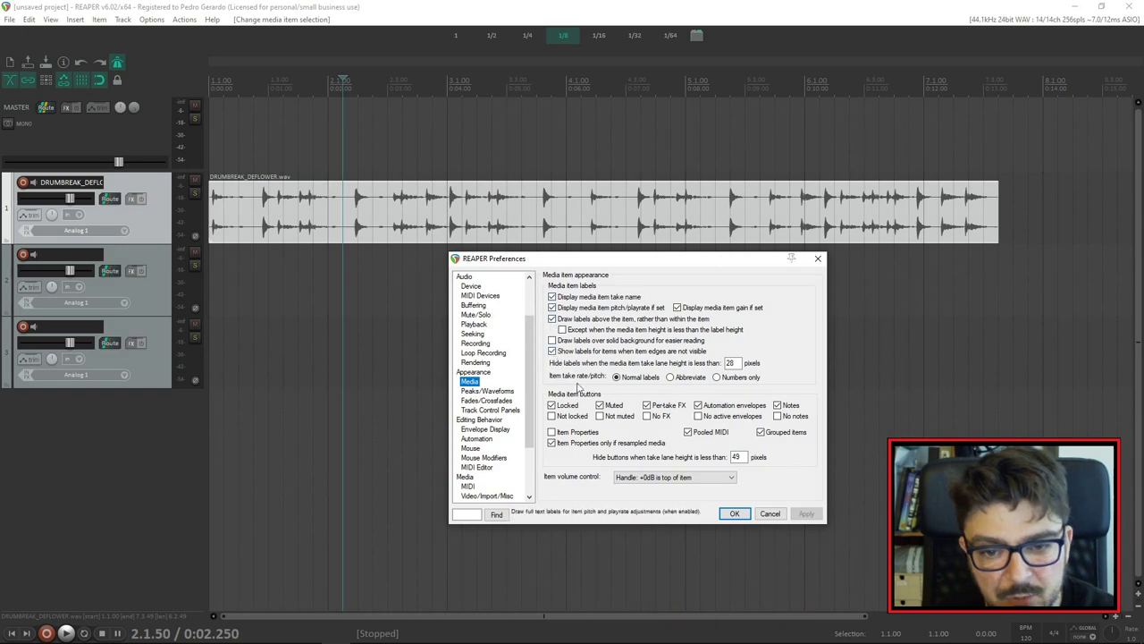
Turn the display of media item take names off and back on, applying each change.
click(552, 296)
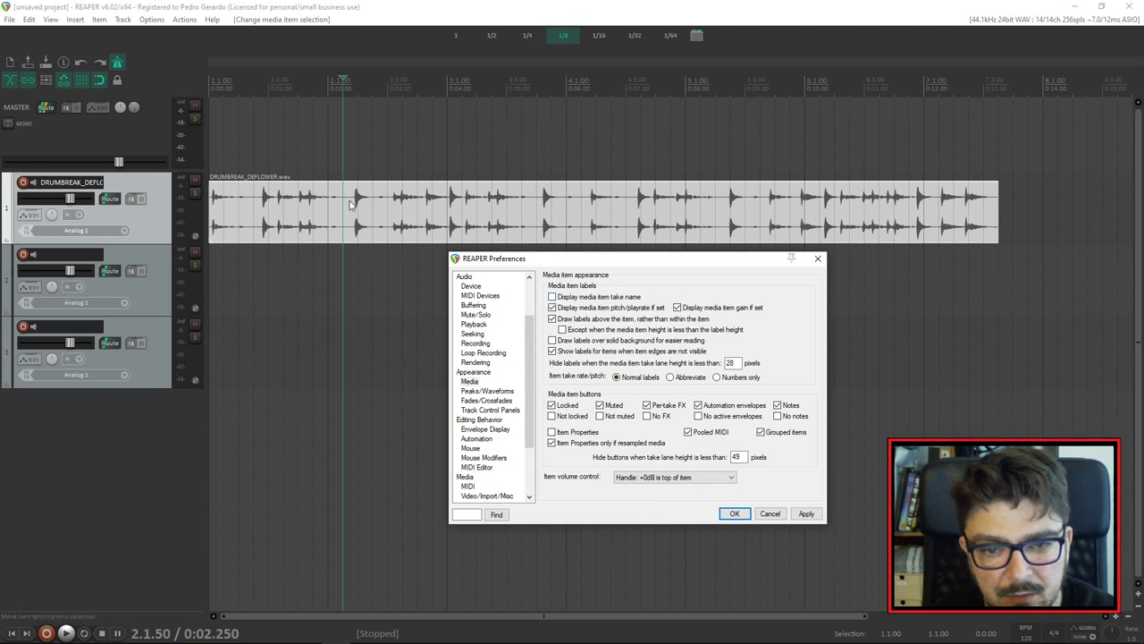
click(806, 513)
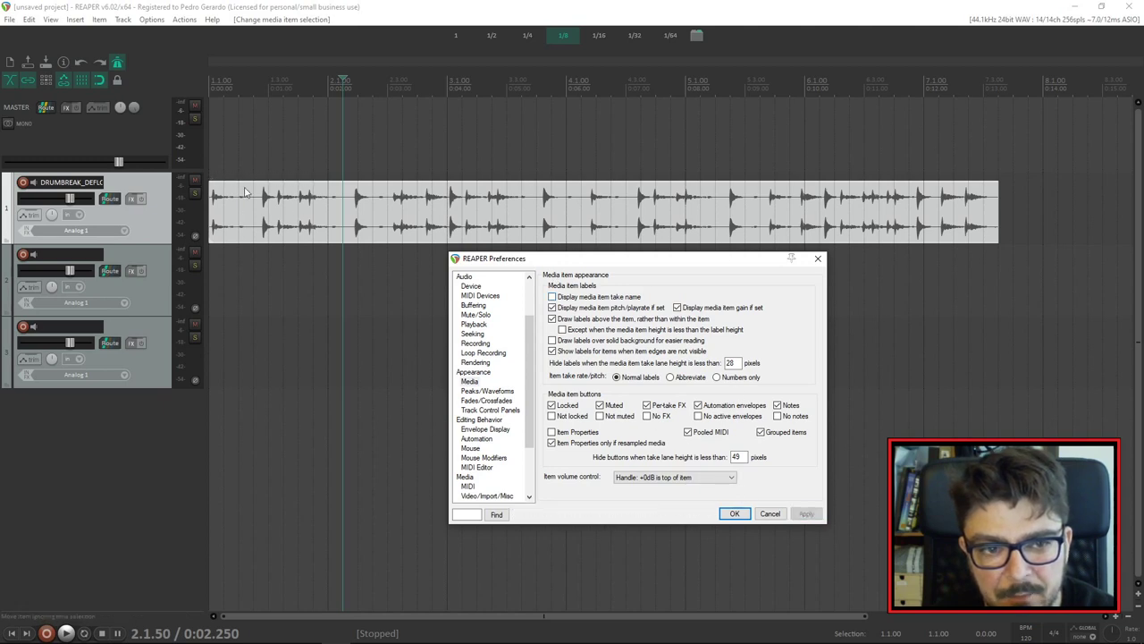
click(553, 295)
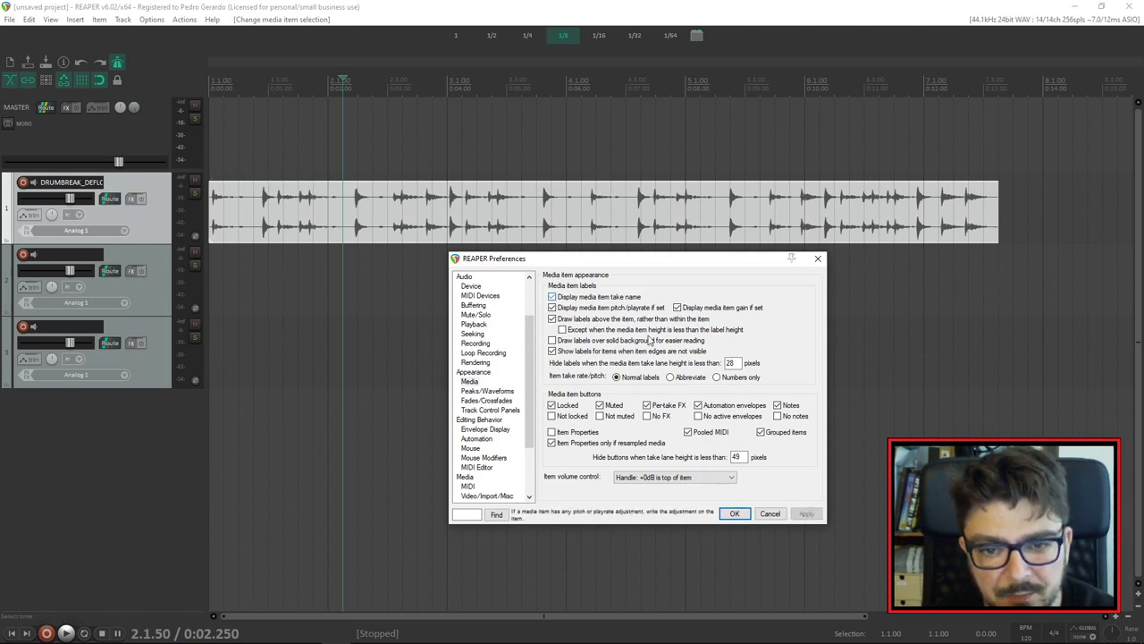
click(807, 513)
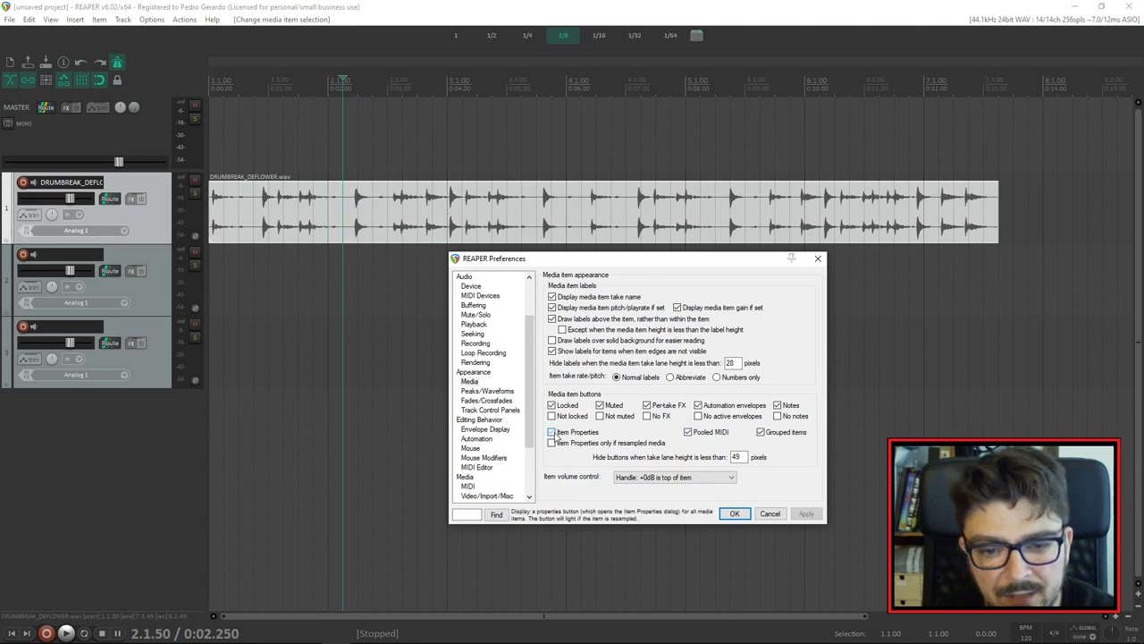
Apply the Item Properties button to all media items, and return it to resampled media only.
click(552, 432)
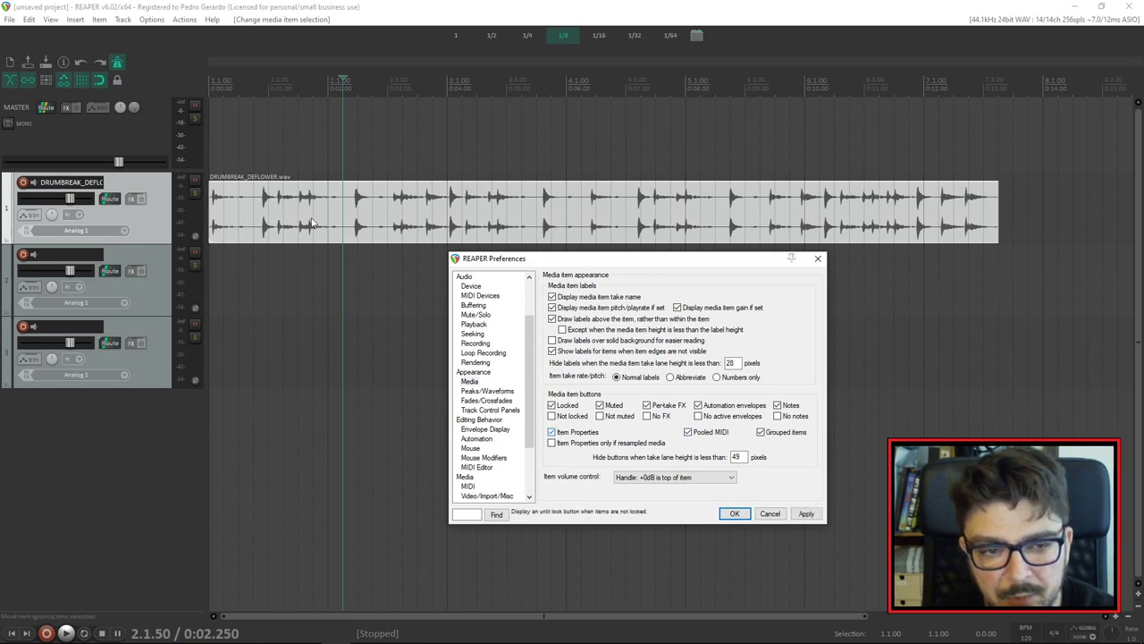
click(806, 515)
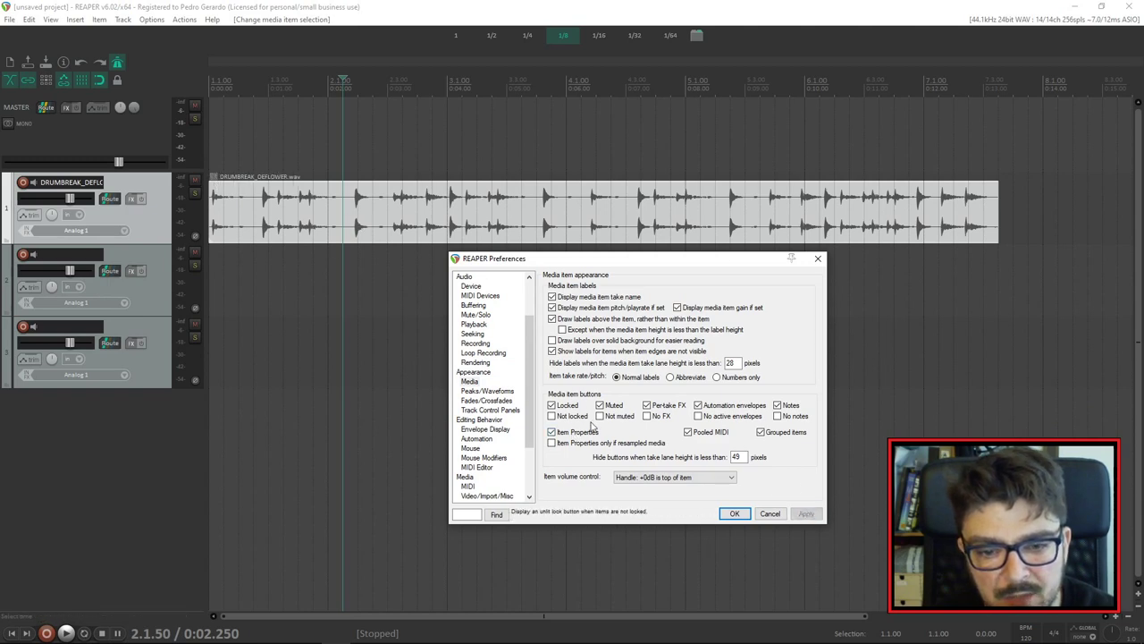
click(551, 432)
click(560, 445)
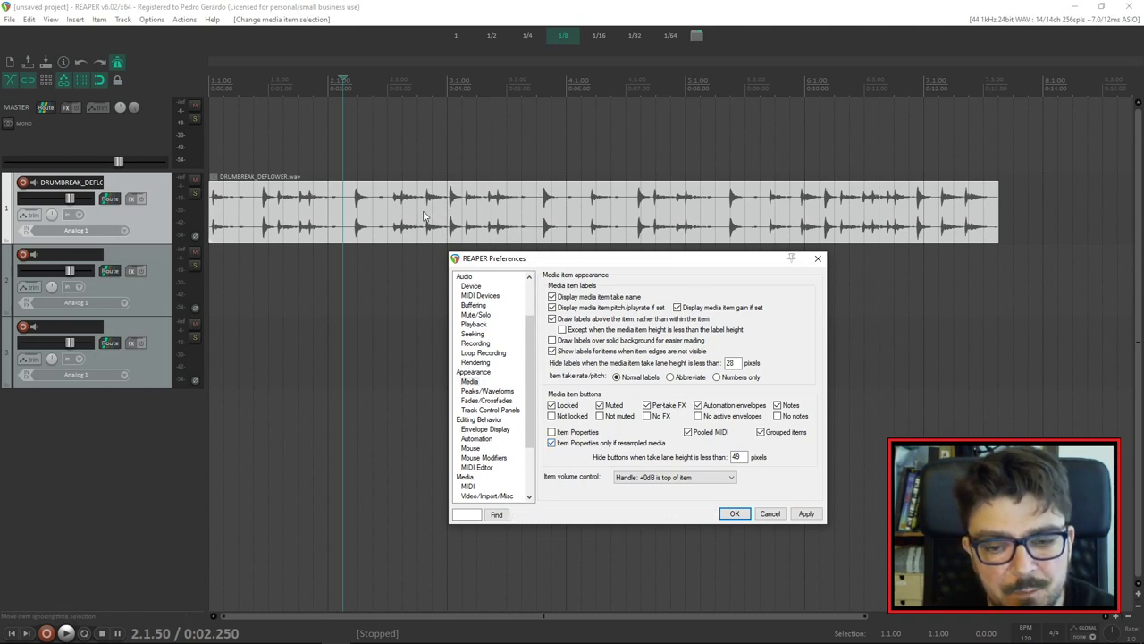
click(807, 513)
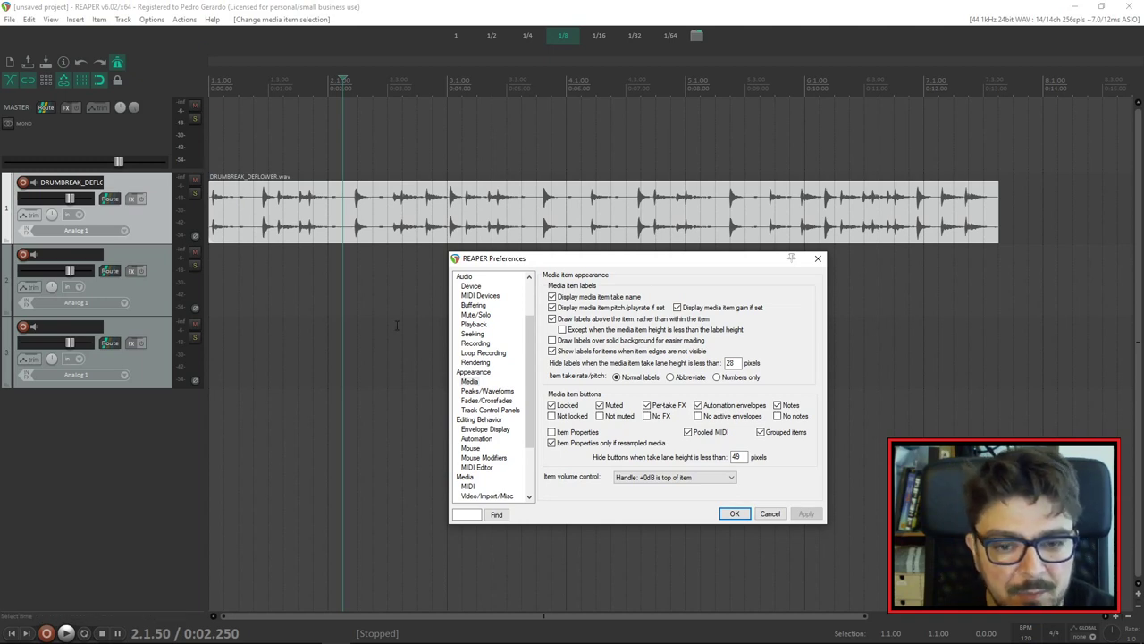
Enable the Item Properties button for all media items and inspect the drum break item's properties.
click(575, 432)
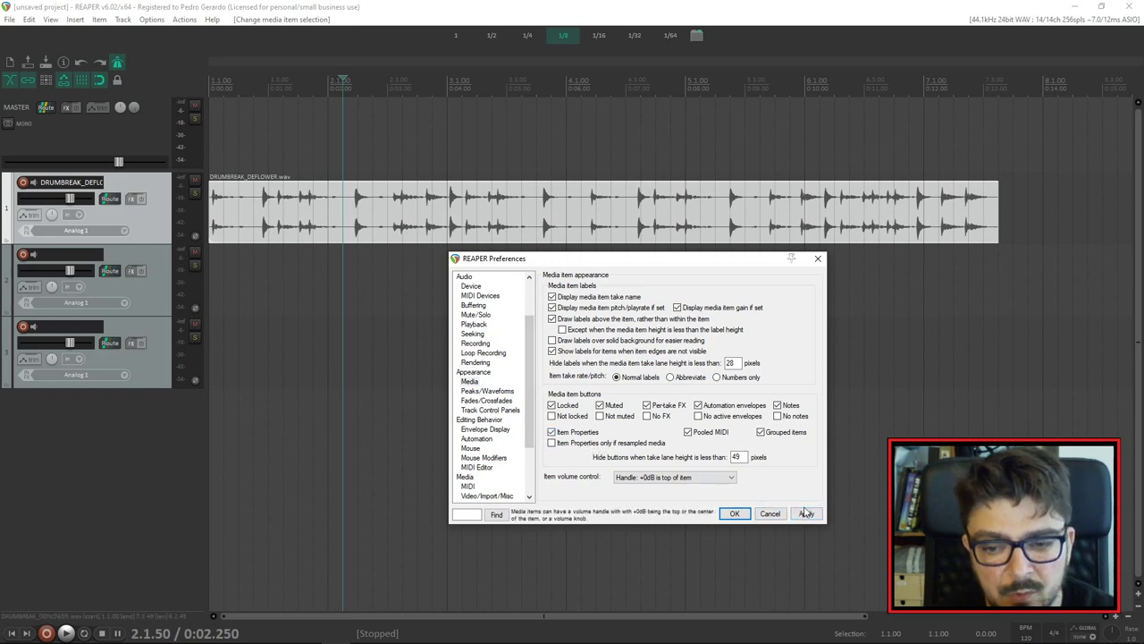
click(807, 514)
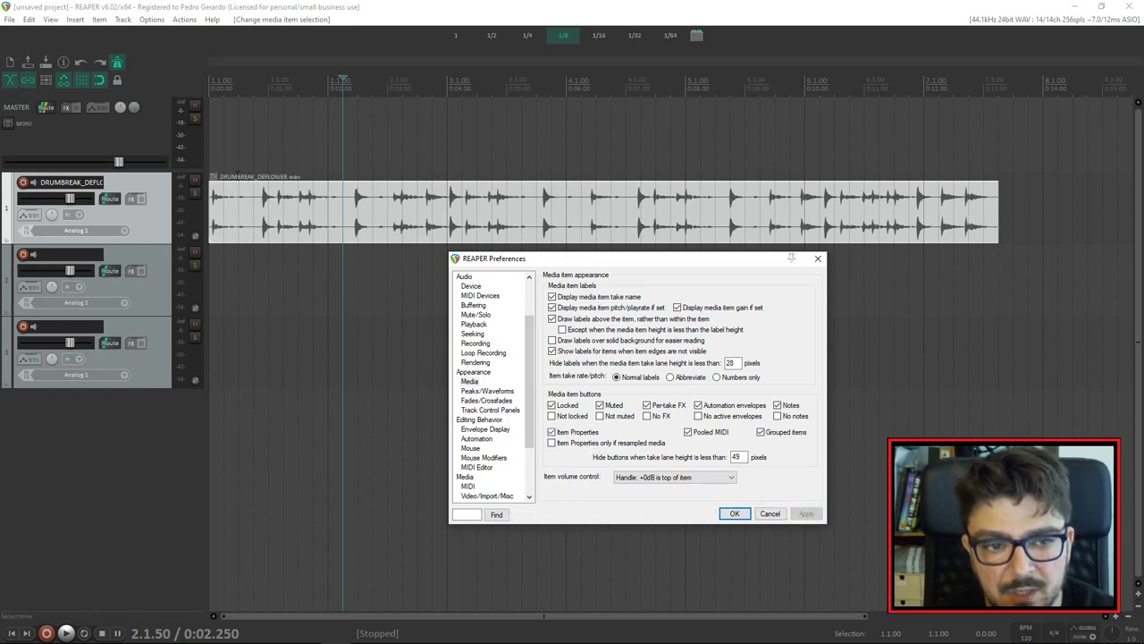
click(214, 180)
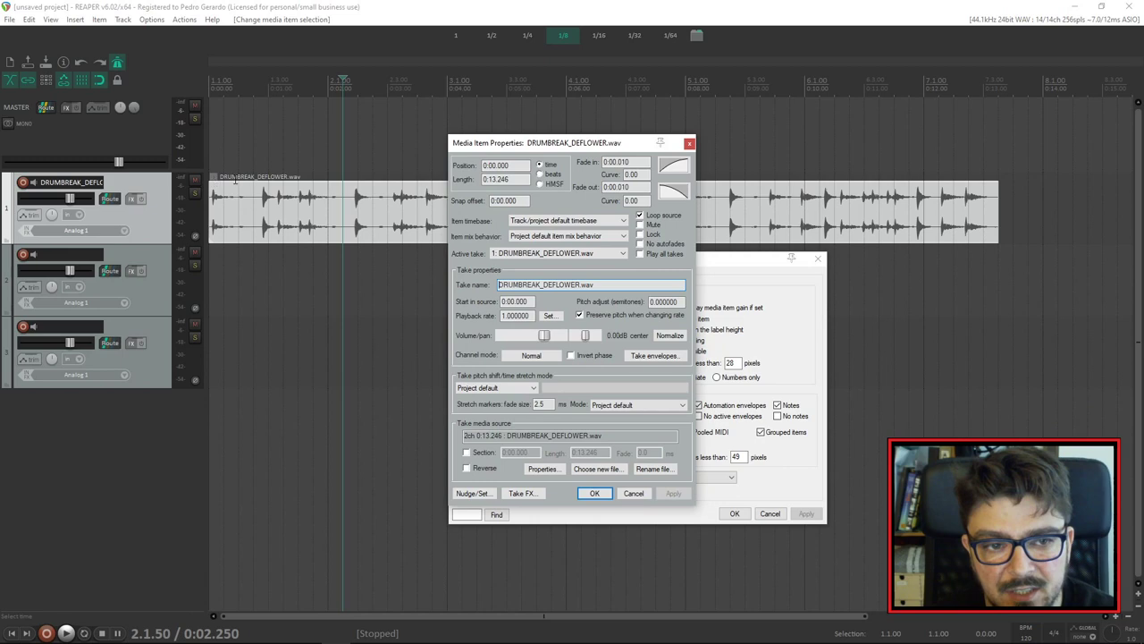
click(690, 144)
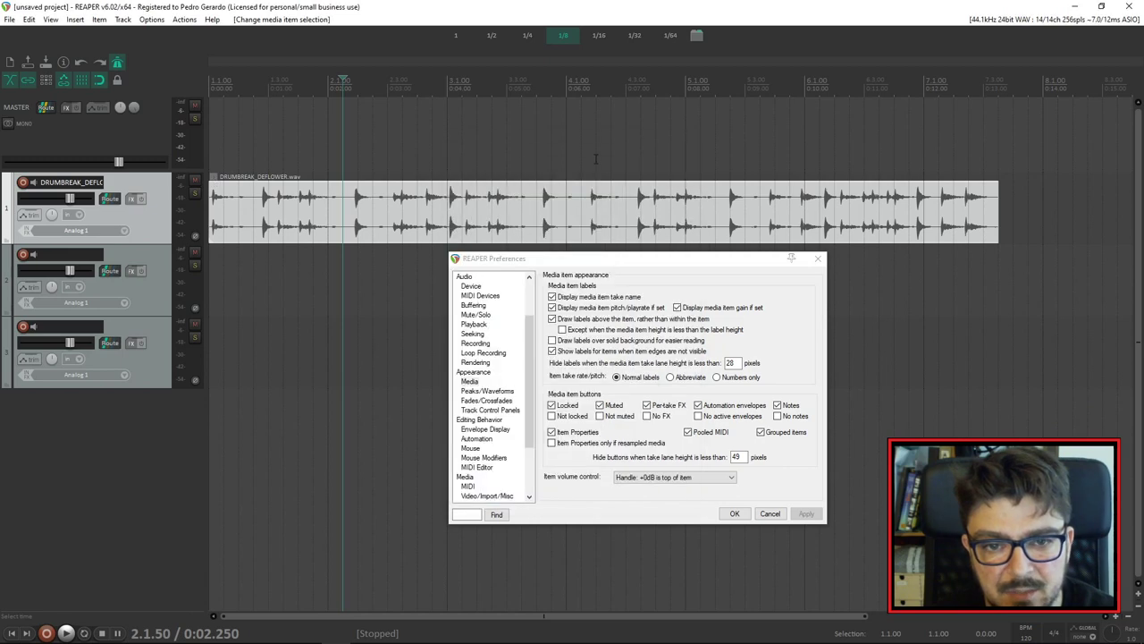
double_click(377, 233)
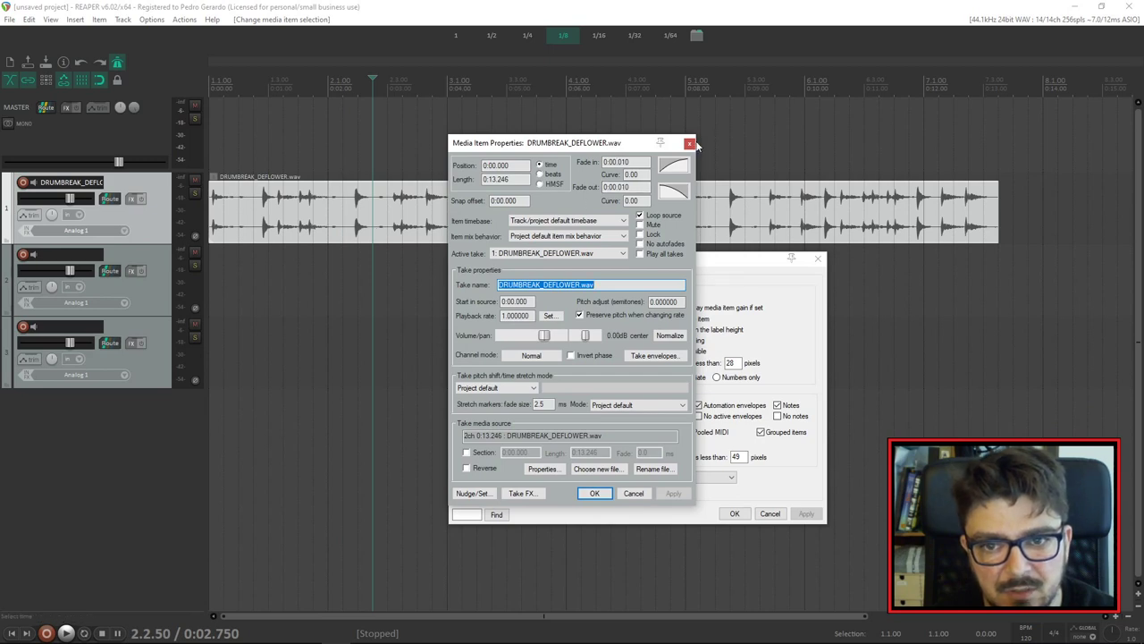
click(690, 144)
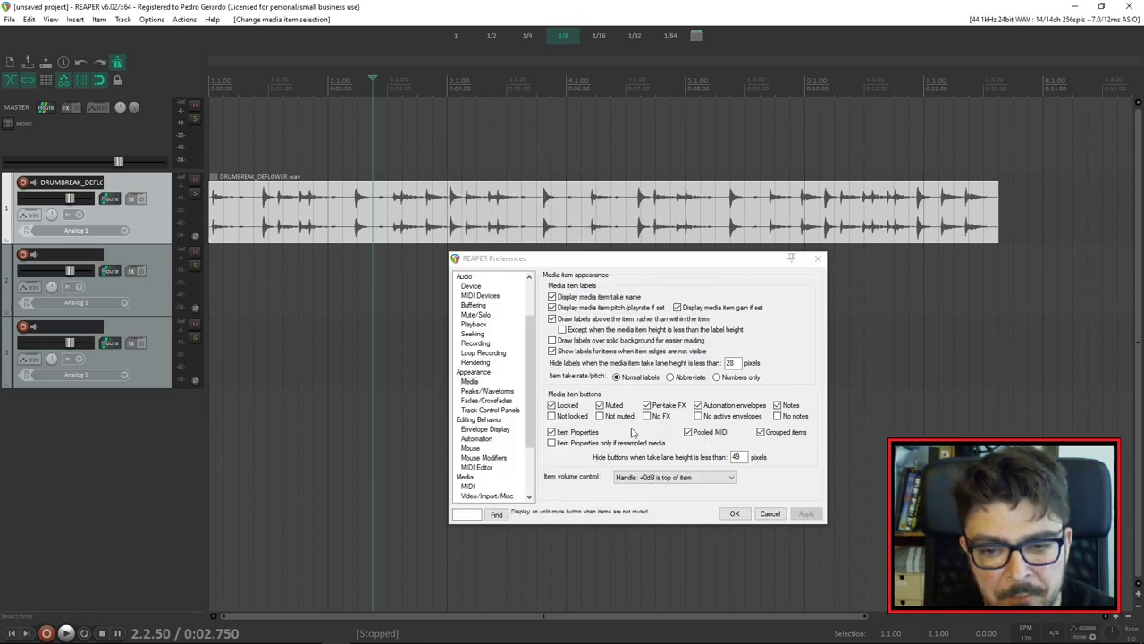
Enable the Not locked button for media items and use it to lock the drum break item.
click(551, 415)
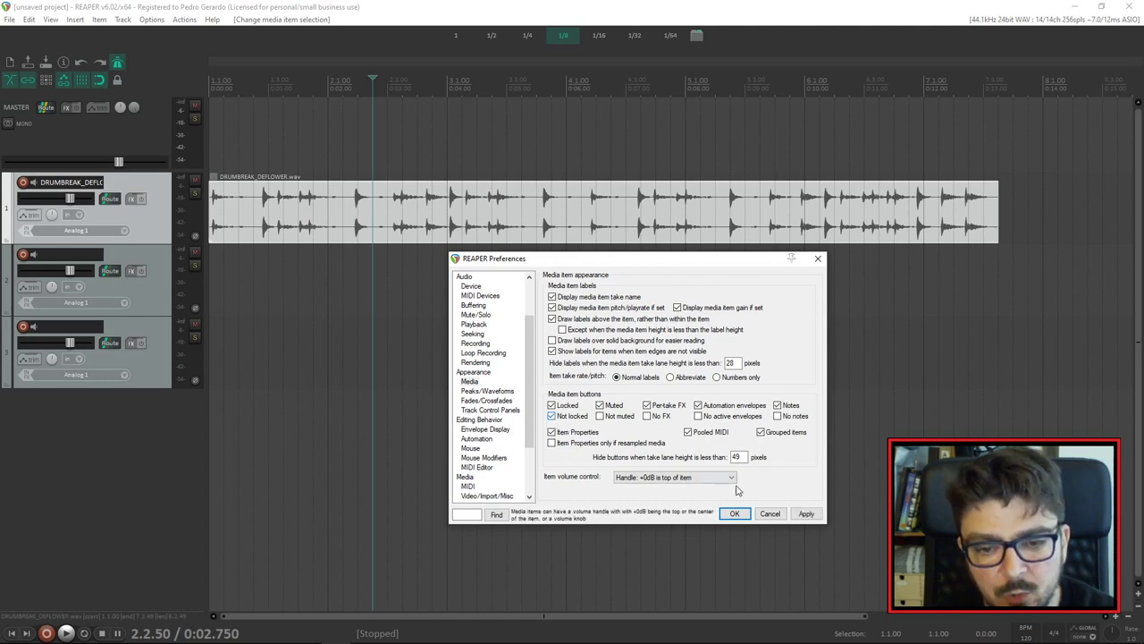
click(806, 513)
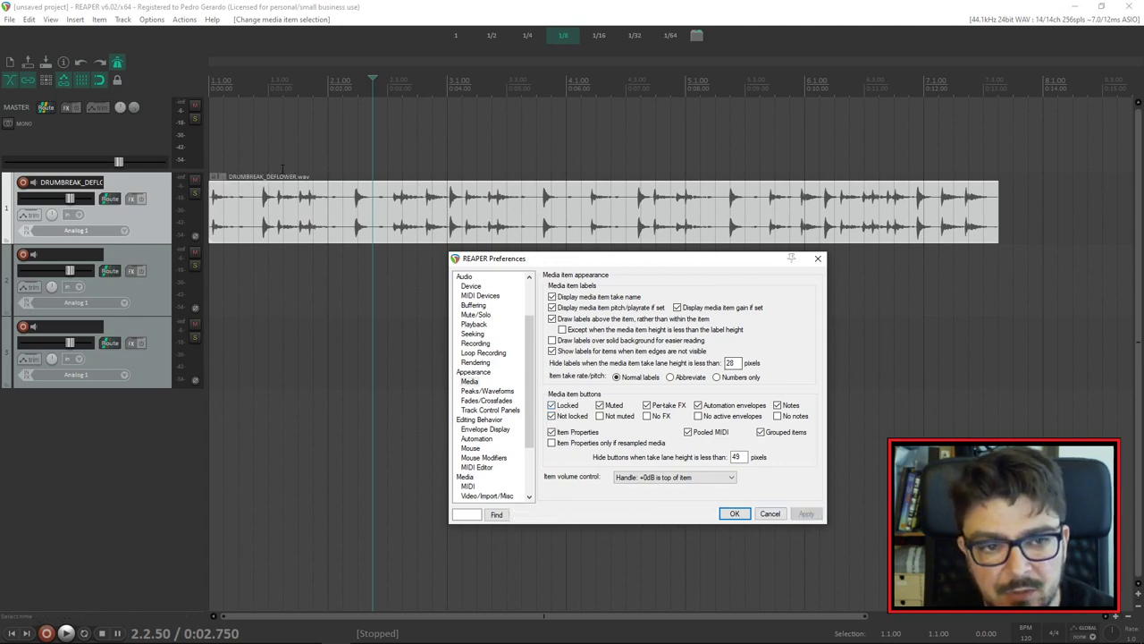
mouse_move(379, 227)
mouse_down()
mouse_move(449, 220)
mouse_move(379, 220)
mouse_up()
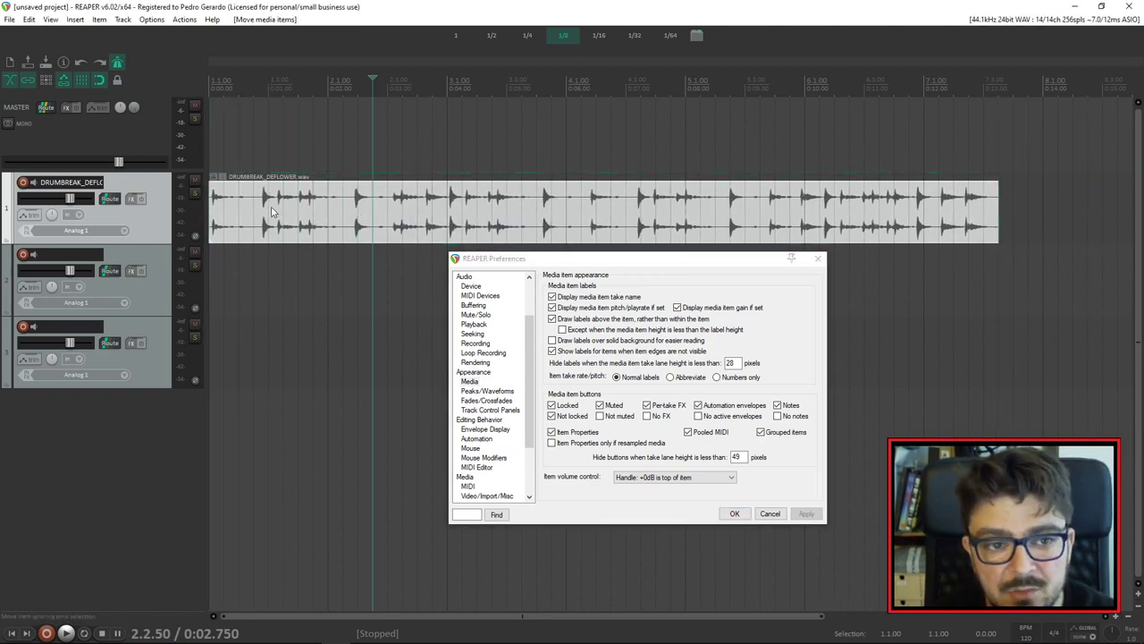
click(214, 179)
Try to move the locked drum break item on its track.
click(447, 210)
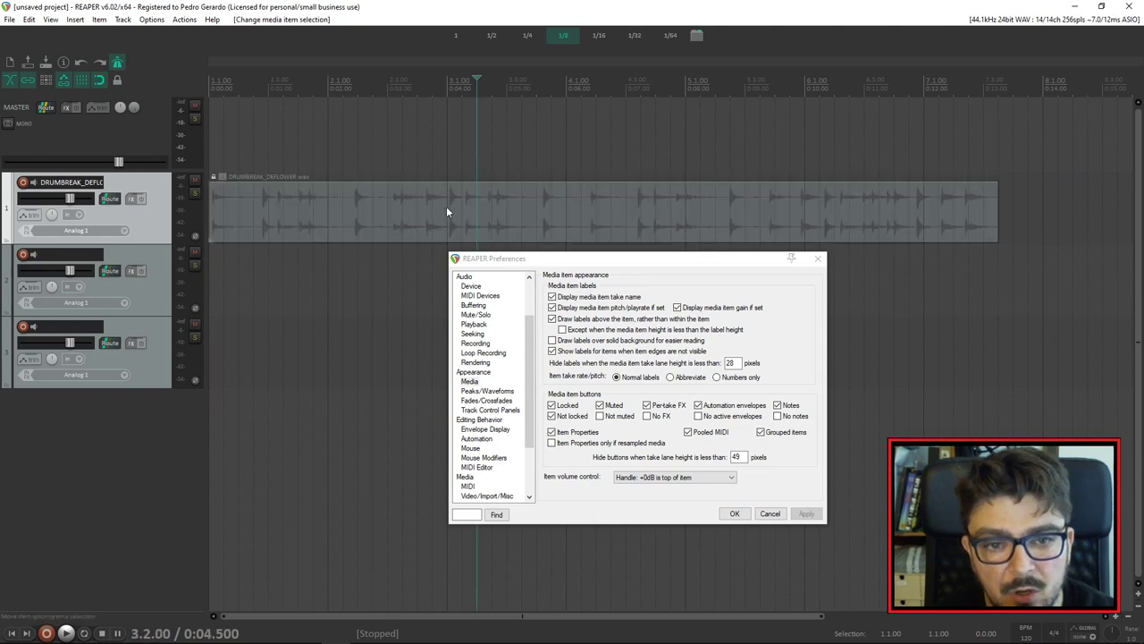
drag(626, 224, 533, 163)
click(589, 207)
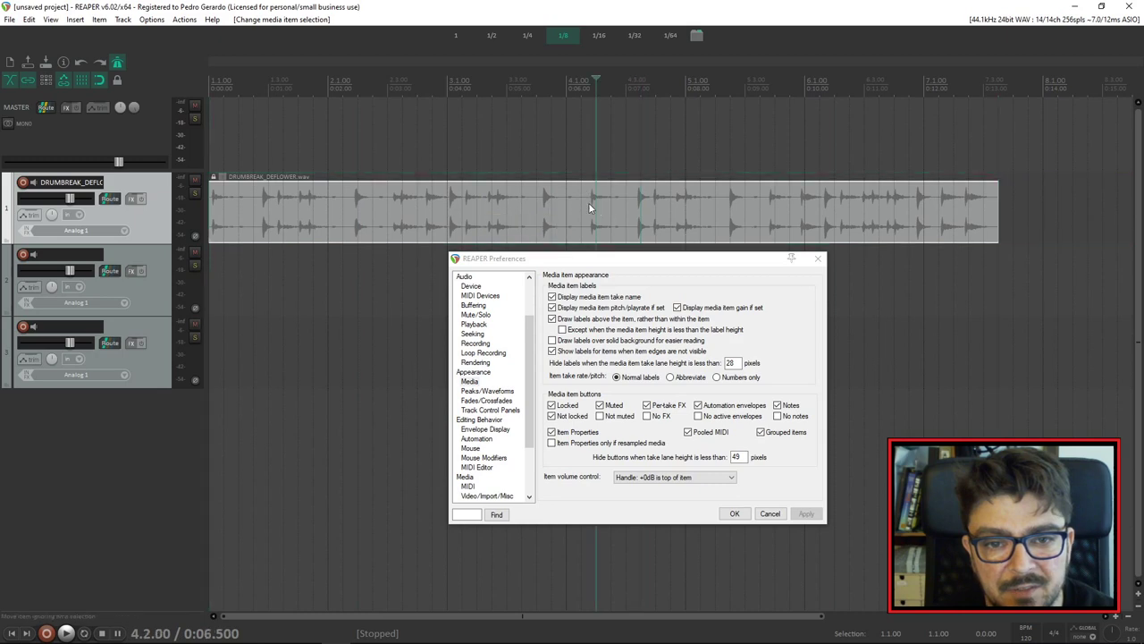
click(505, 200)
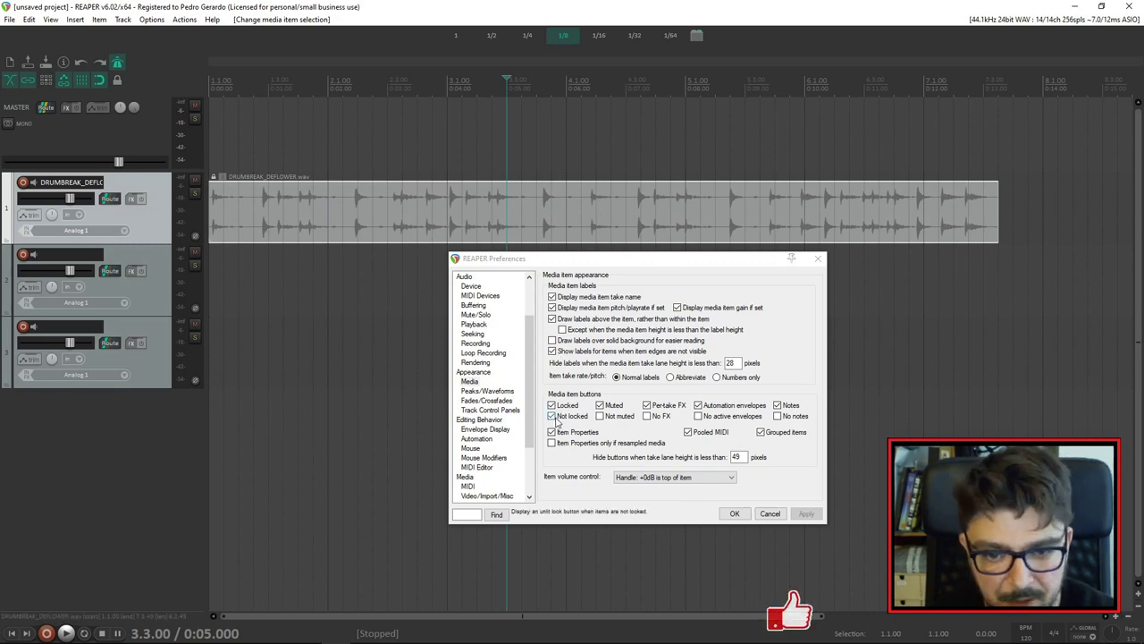
Enable the Not muted button for media items and use it to mute and unmute the drum break item.
click(616, 419)
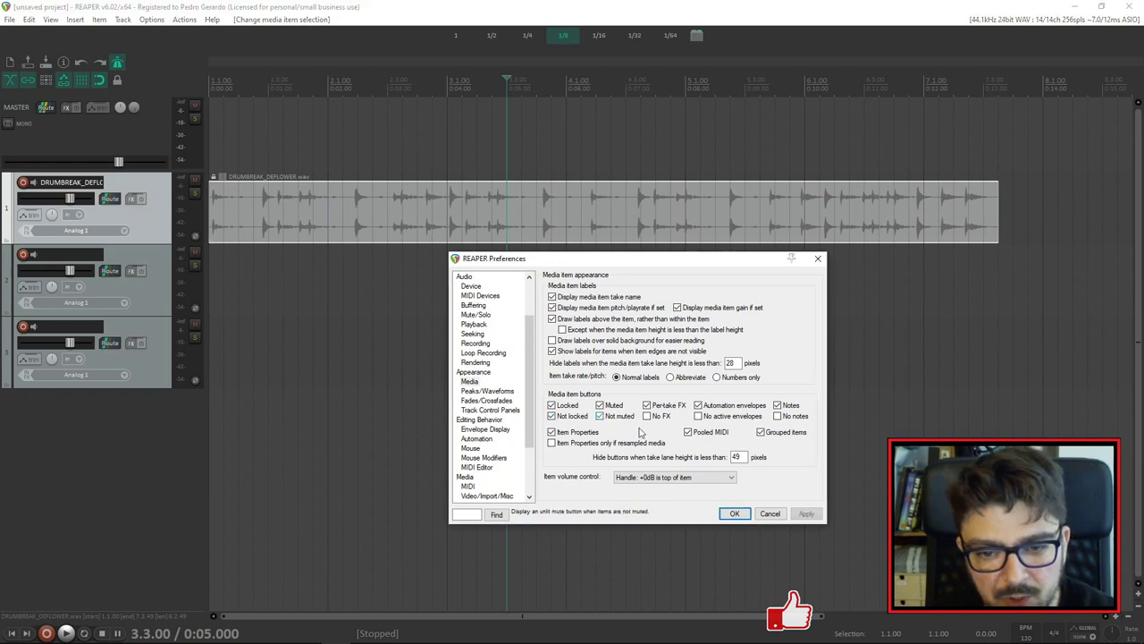
click(805, 513)
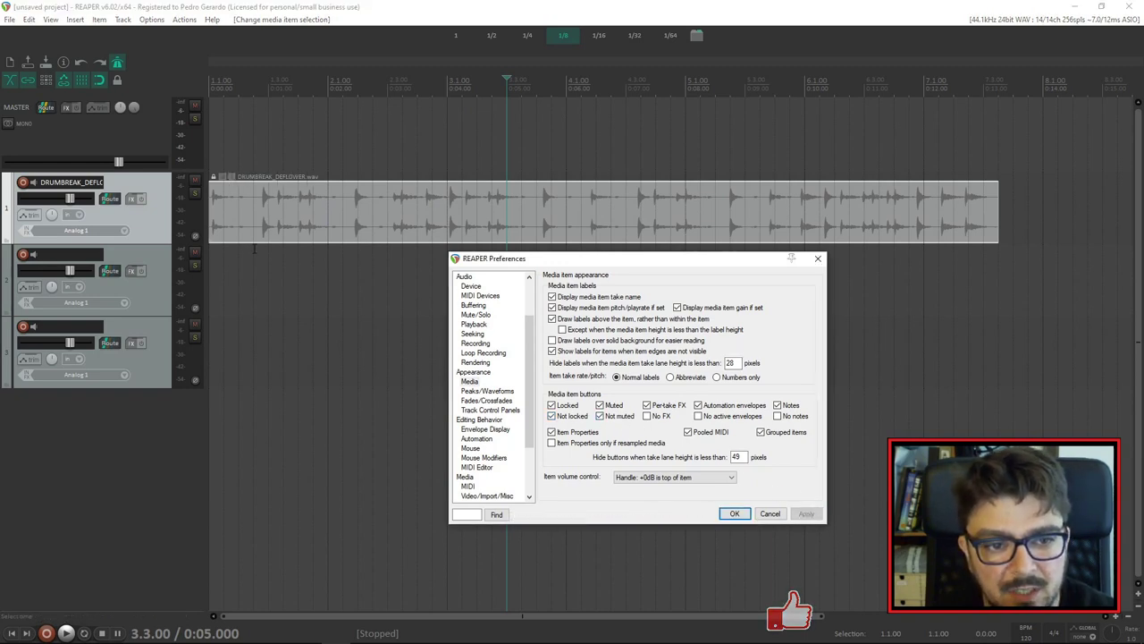
click(253, 420)
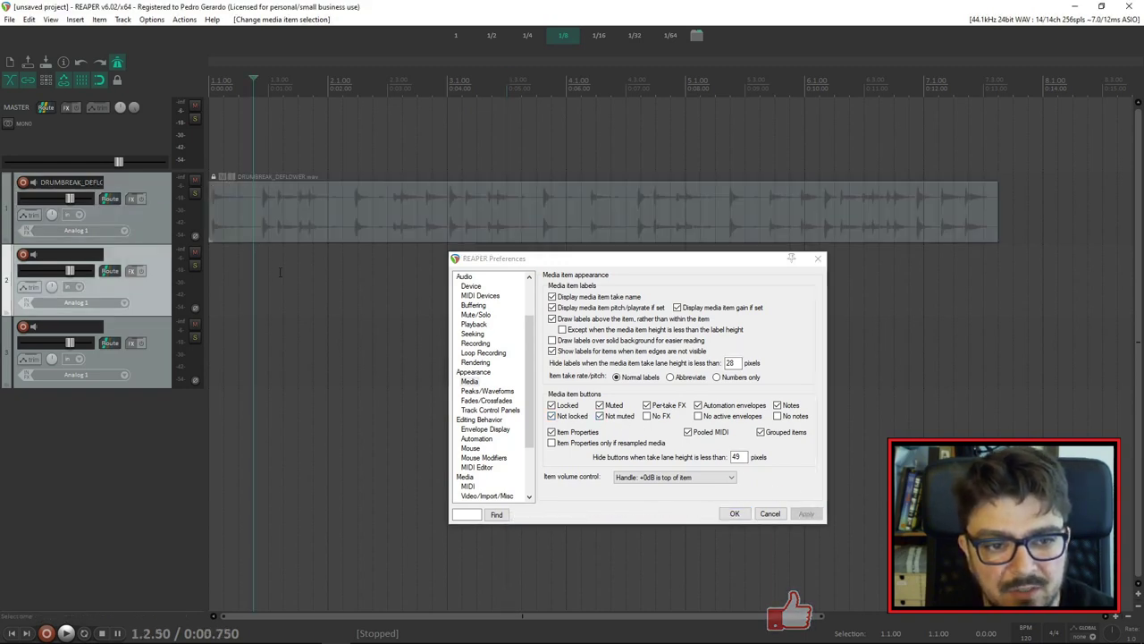
click(224, 176)
click(223, 177)
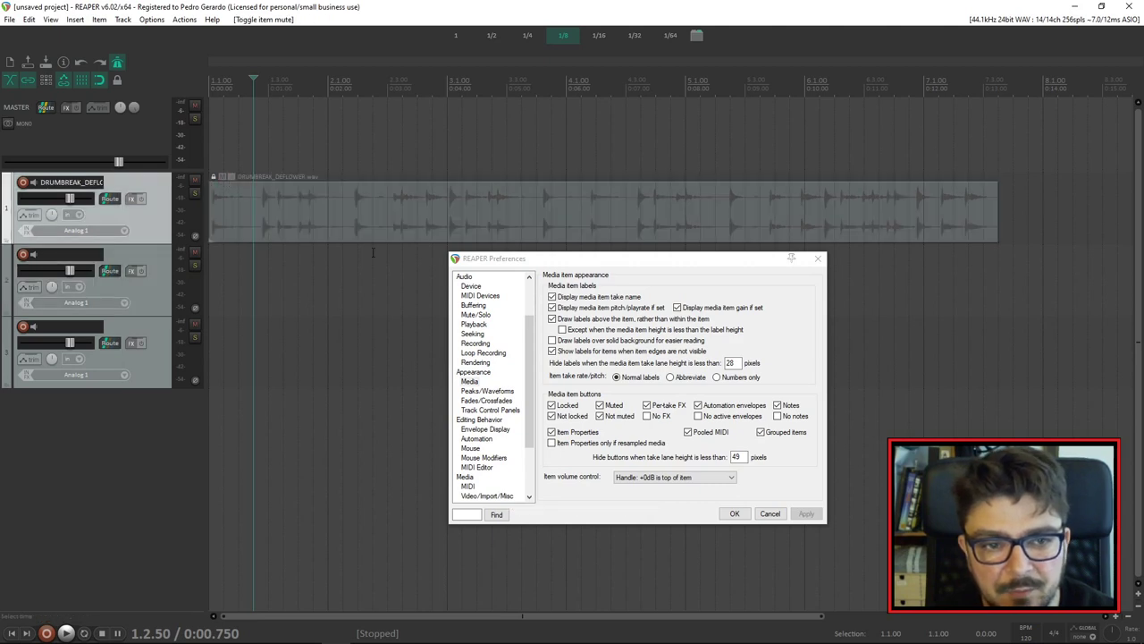
Unlock the drum break item and split it at about 2.1.42.
click(490, 212)
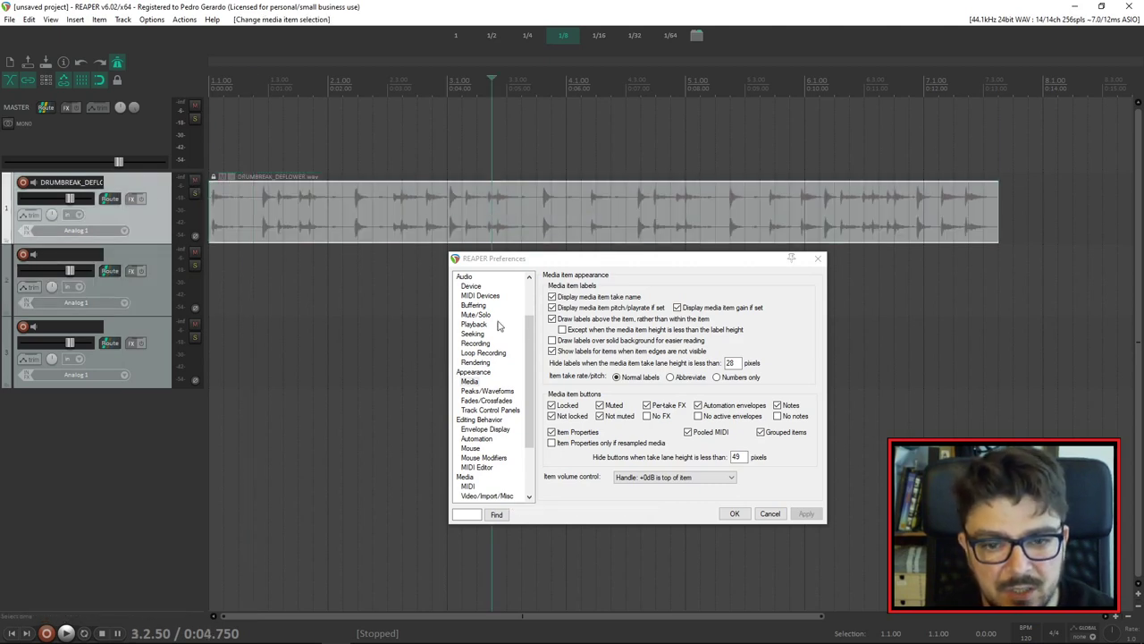
click(353, 228)
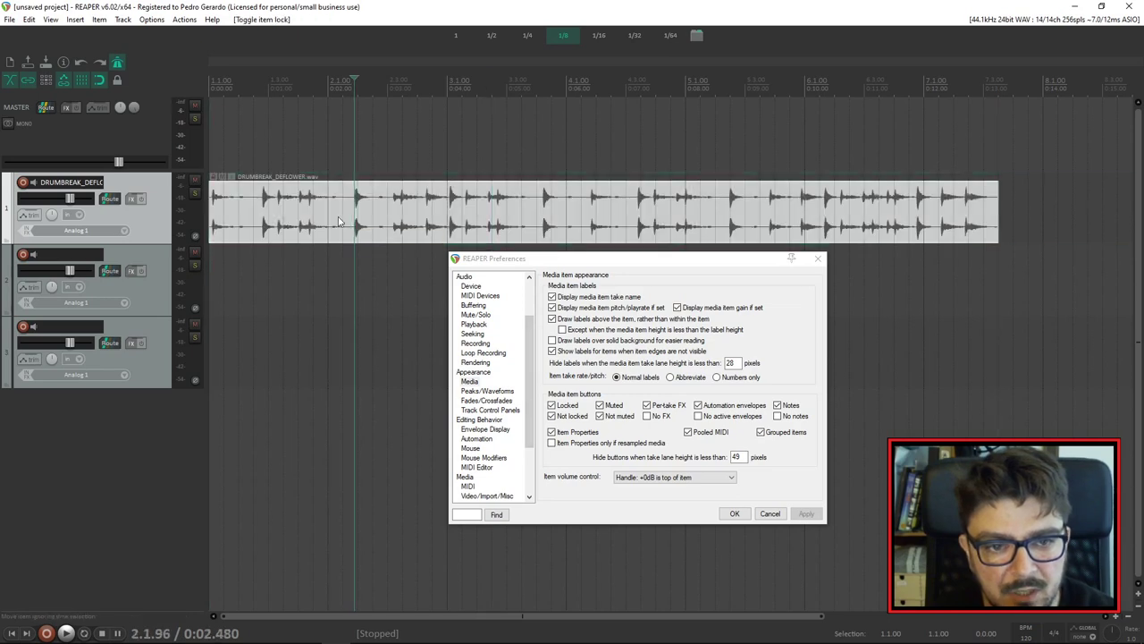
click(339, 221)
key(s)
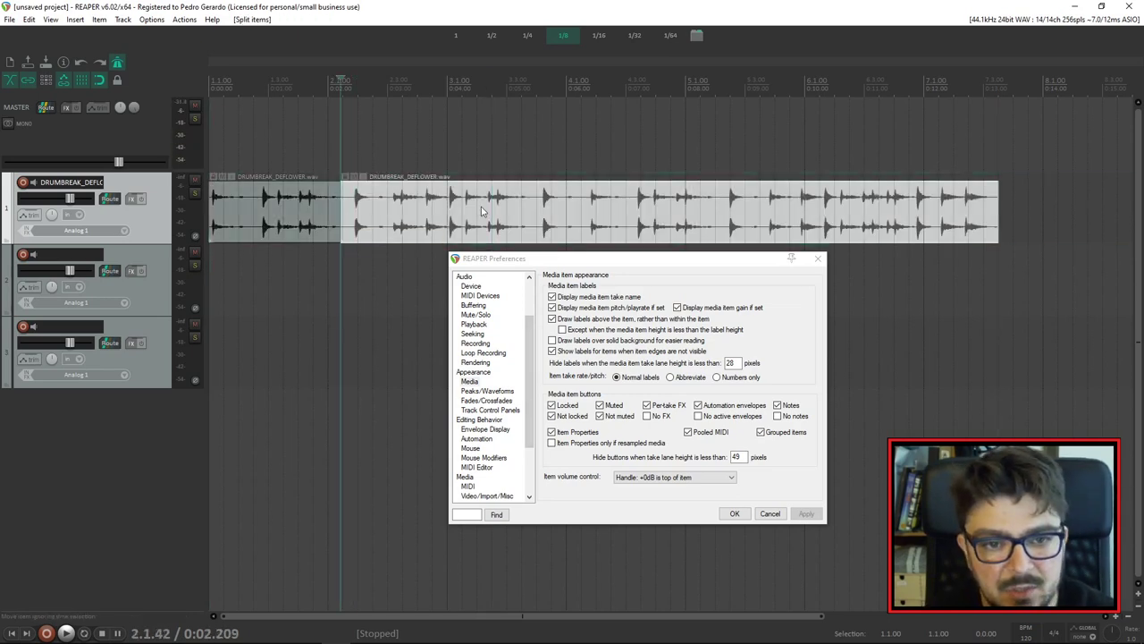
Split the second drum break piece at about 3.3.97 on the timeline.
click(519, 205)
click(537, 203)
key(s)
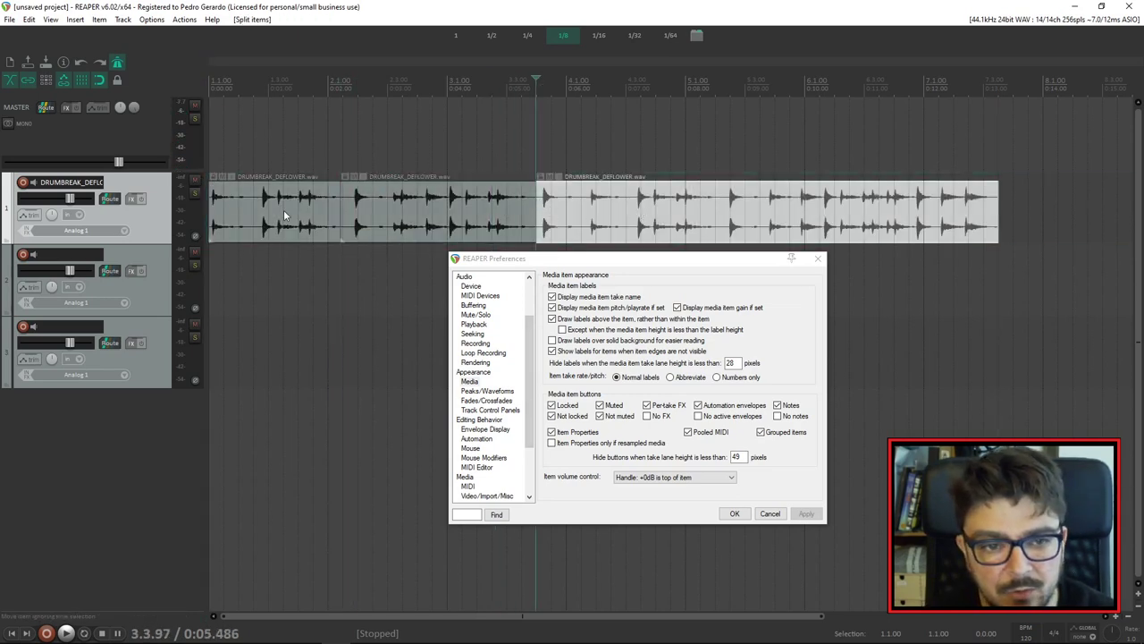
Mute the middle drum break piece on its own, and toggle track 1's mute on and off for comparison.
click(460, 219)
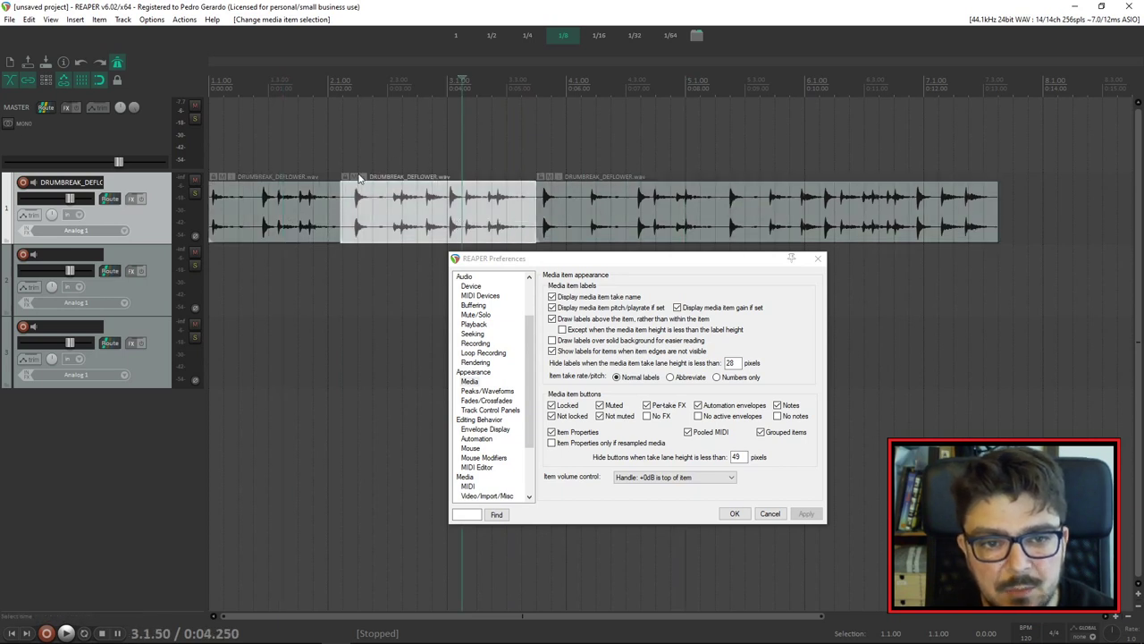
click(354, 177)
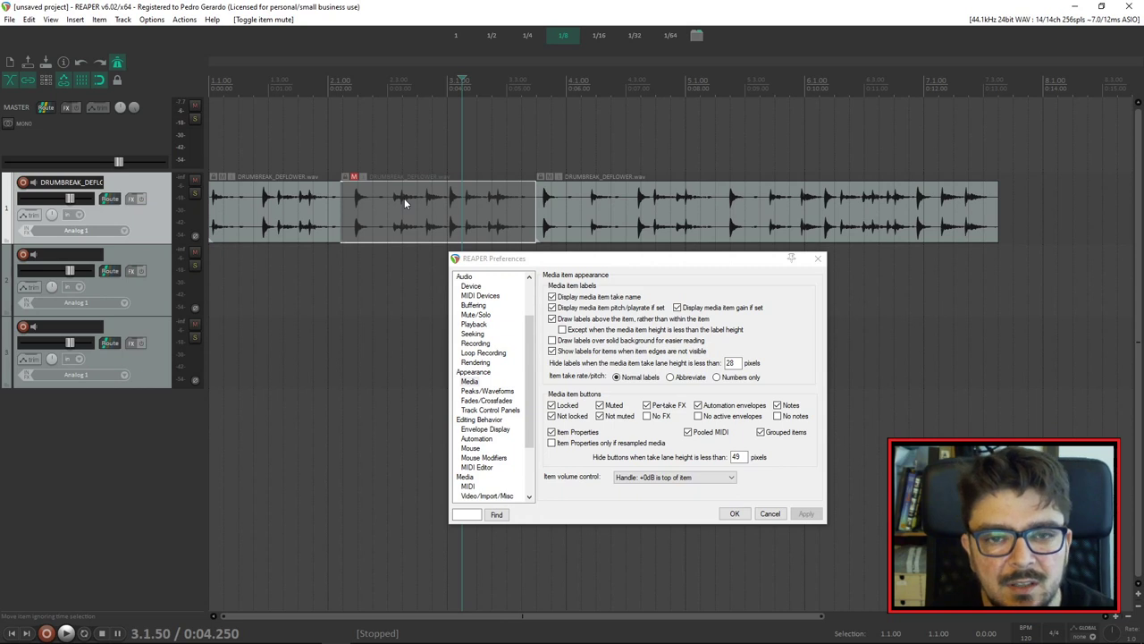
click(195, 180)
click(194, 179)
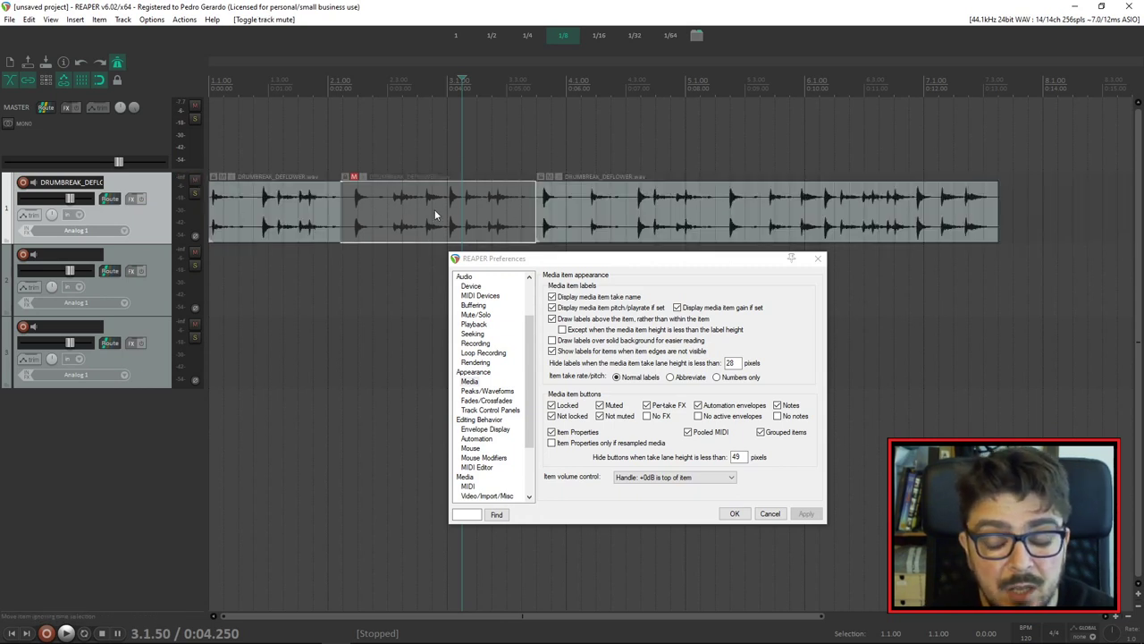
Enable the No FX button for media items and apply the preference.
drag(543, 259, 478, 260)
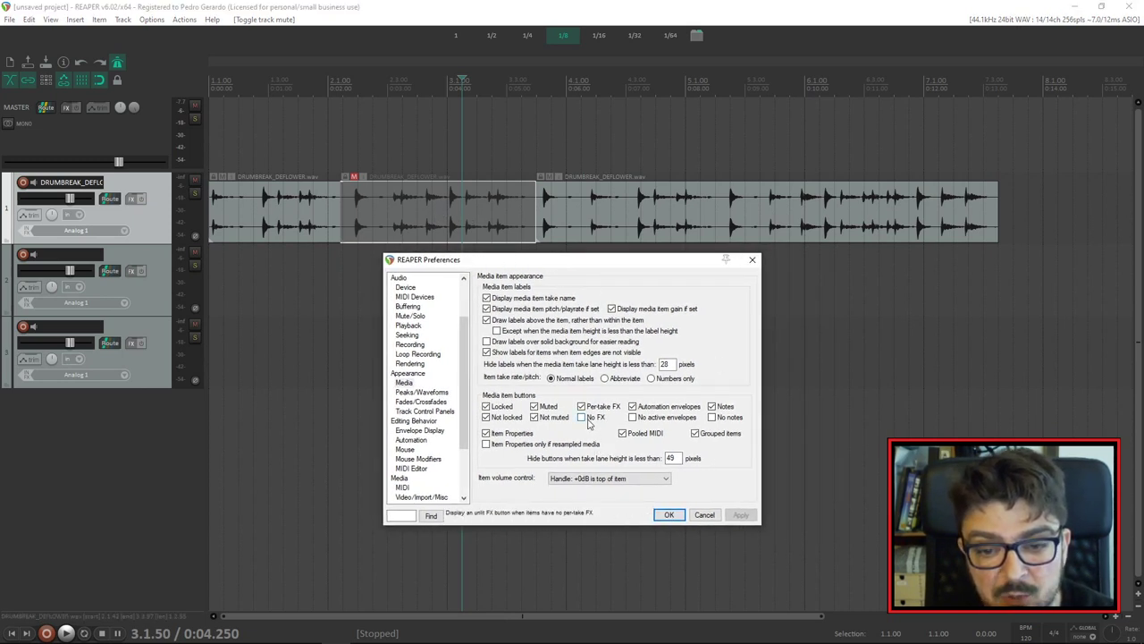
click(588, 423)
click(740, 514)
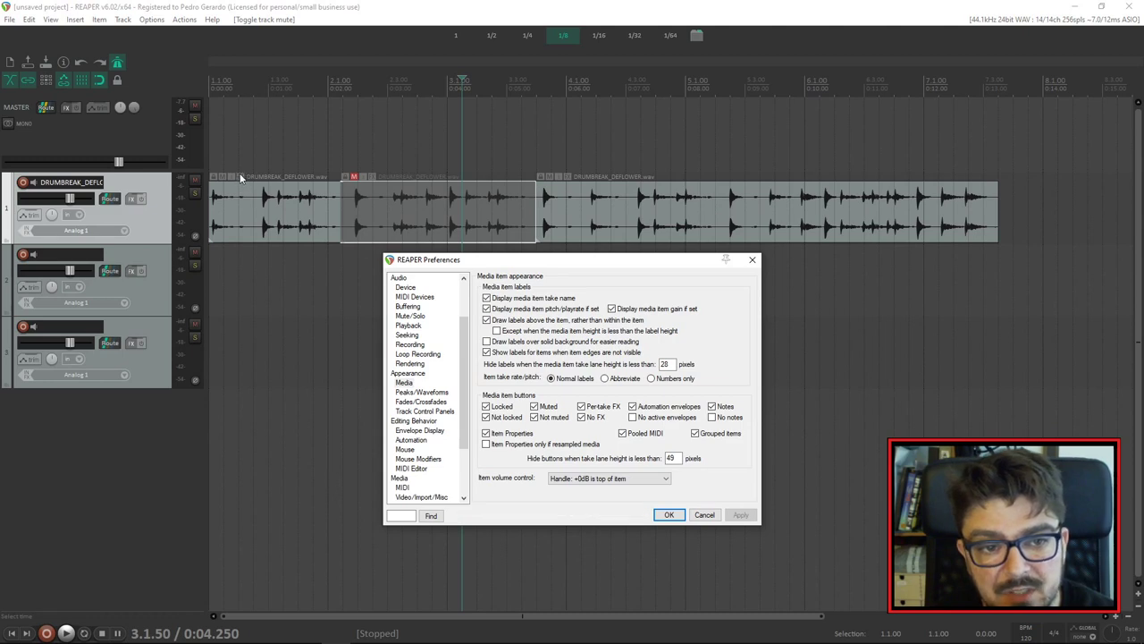
Select the last drum break piece, open track 1's FX chain, and close it without adding an effect.
drag(283, 213, 448, 222)
click(613, 207)
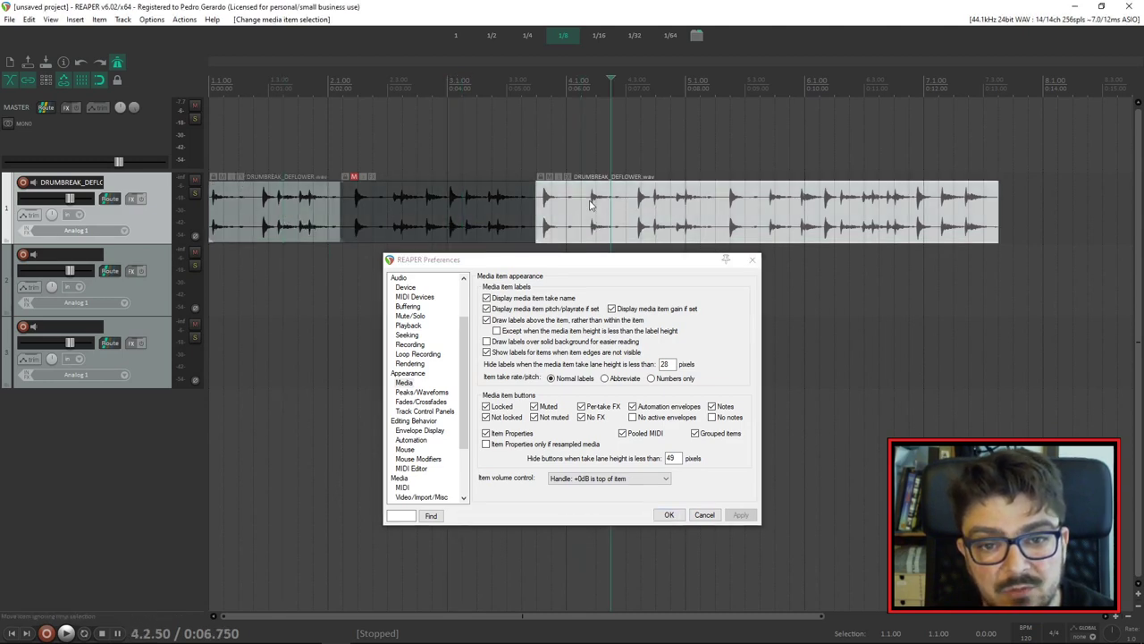
click(134, 198)
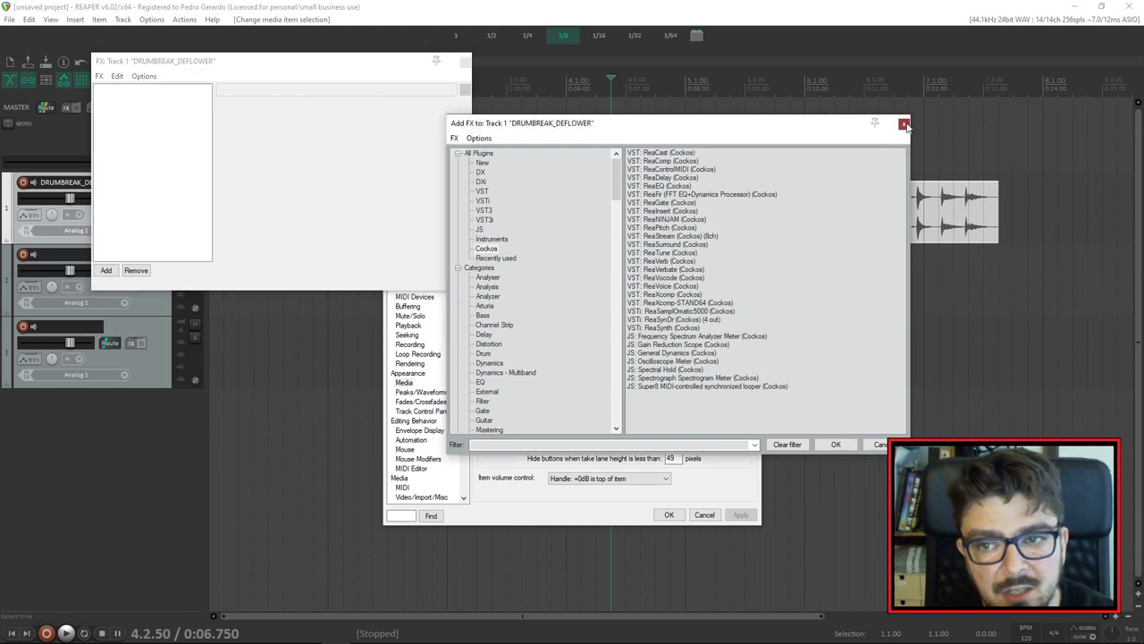
click(903, 123)
click(465, 61)
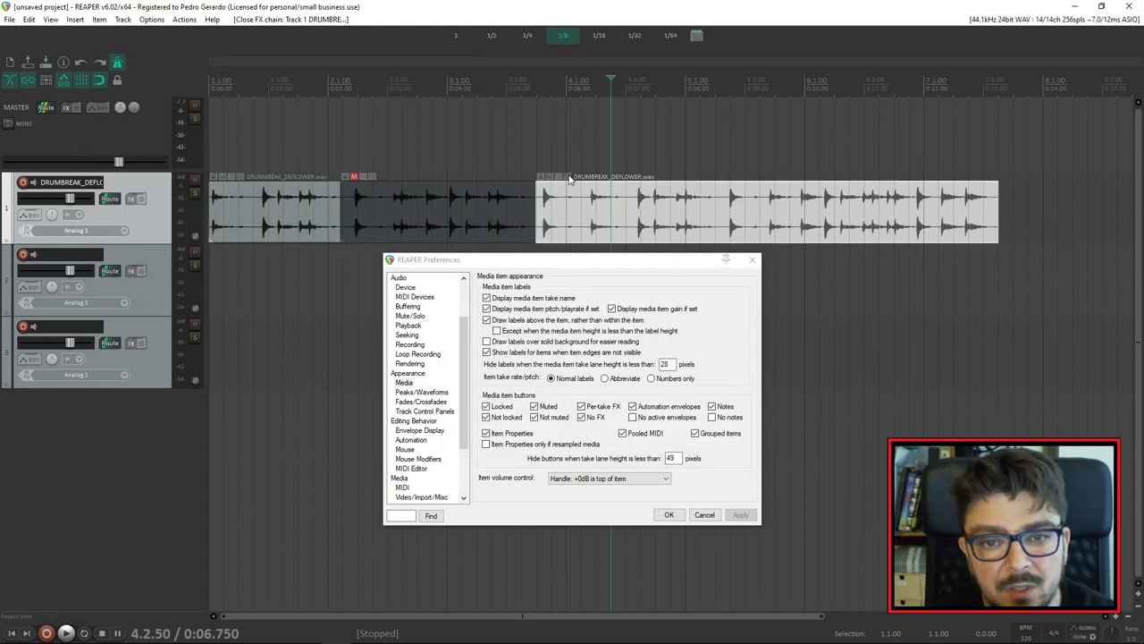
Add ReaEQ as item FX to the last drum break piece and reposition its window below the items.
click(569, 178)
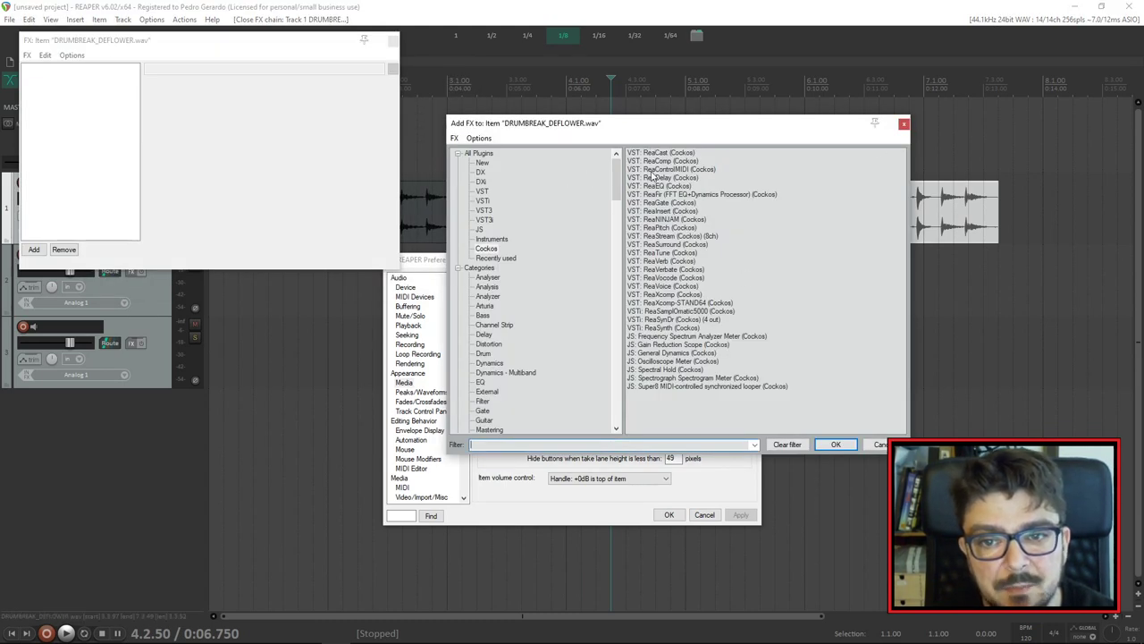
double_click(666, 186)
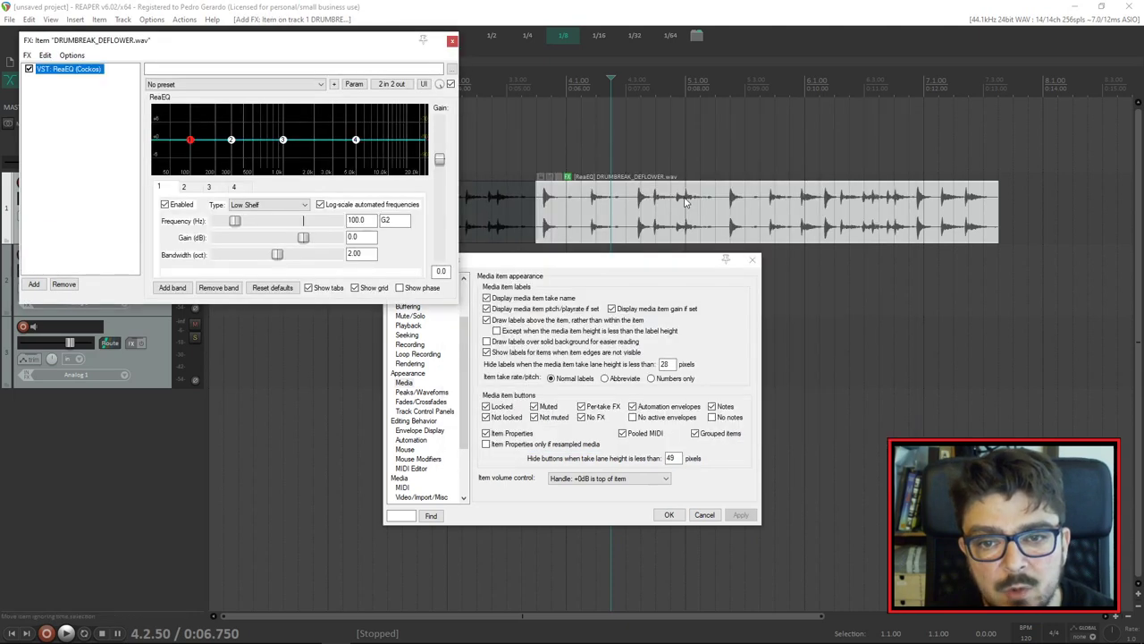
drag(367, 41, 831, 269)
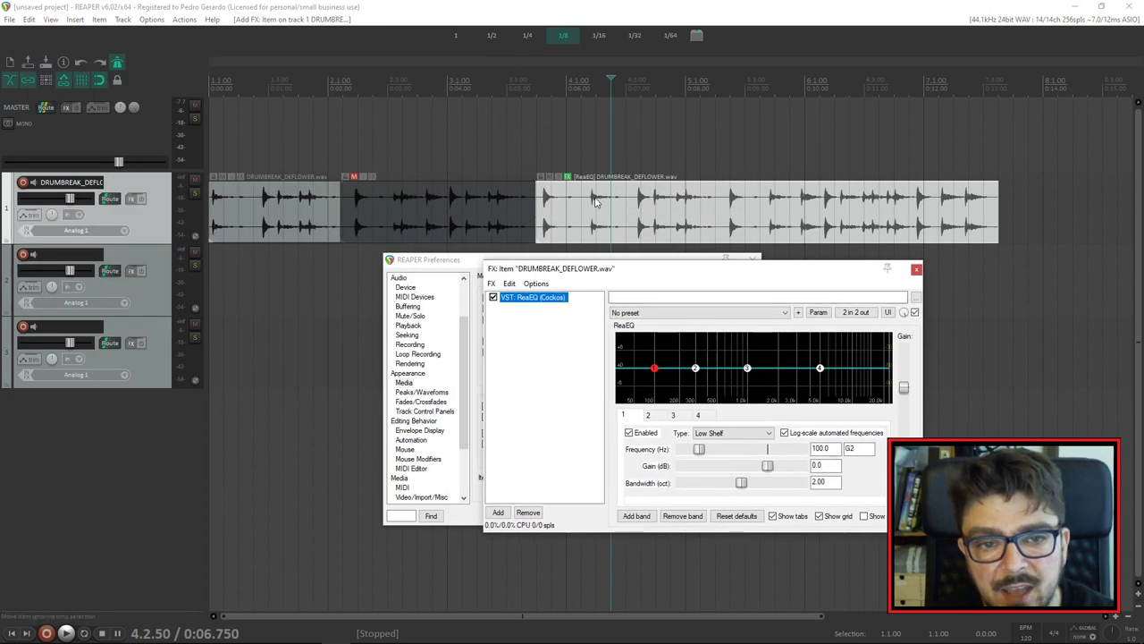
click(340, 201)
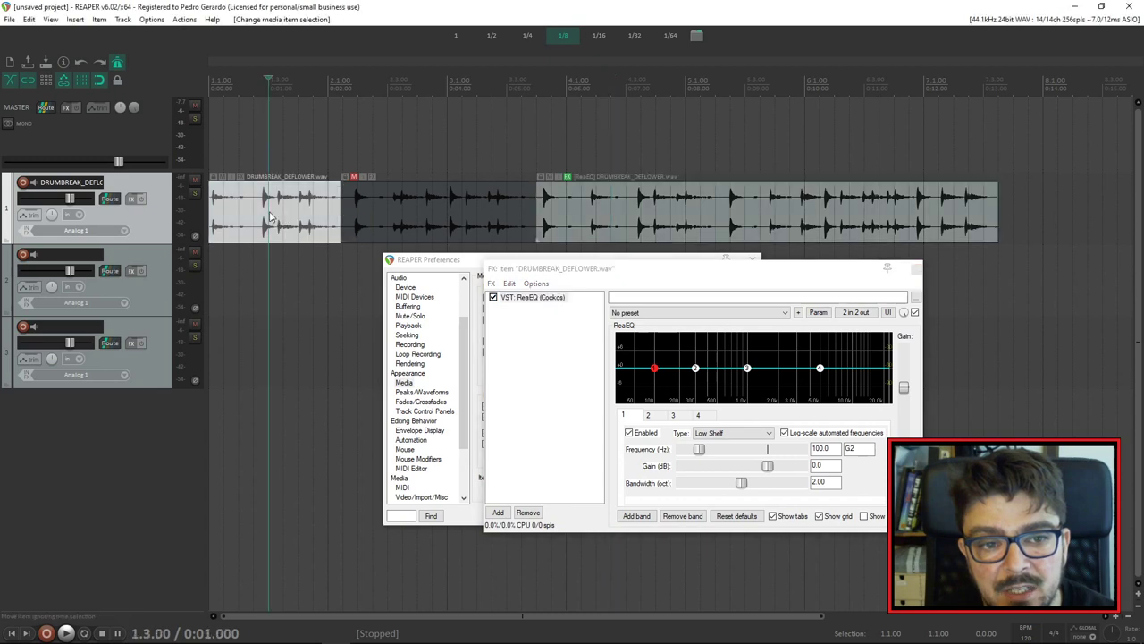
click(621, 219)
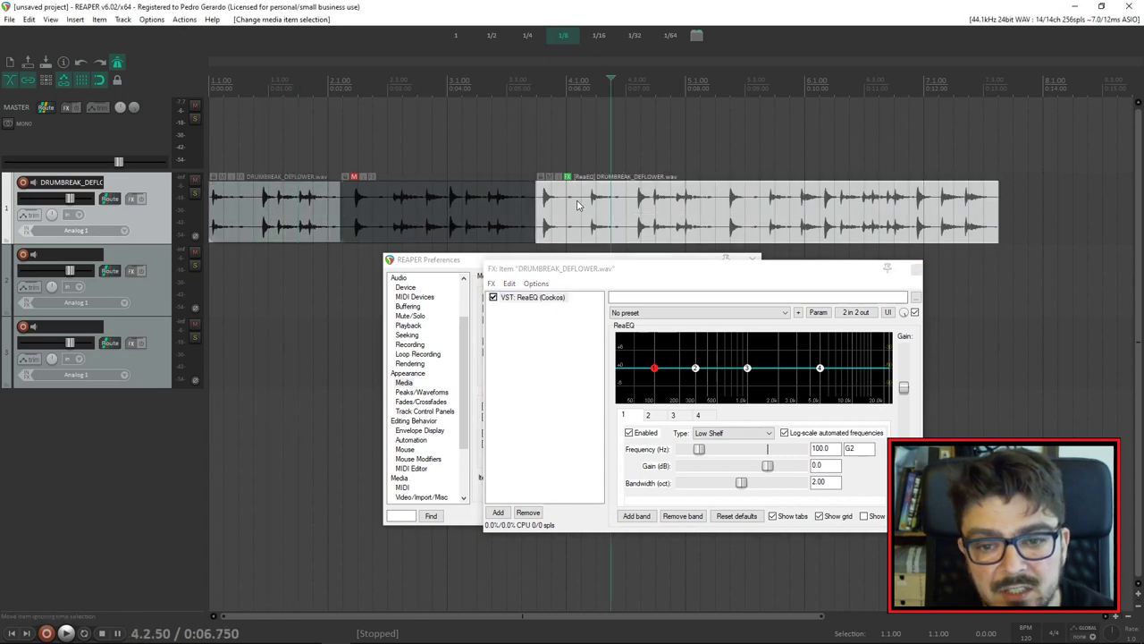
drag(654, 271, 576, 266)
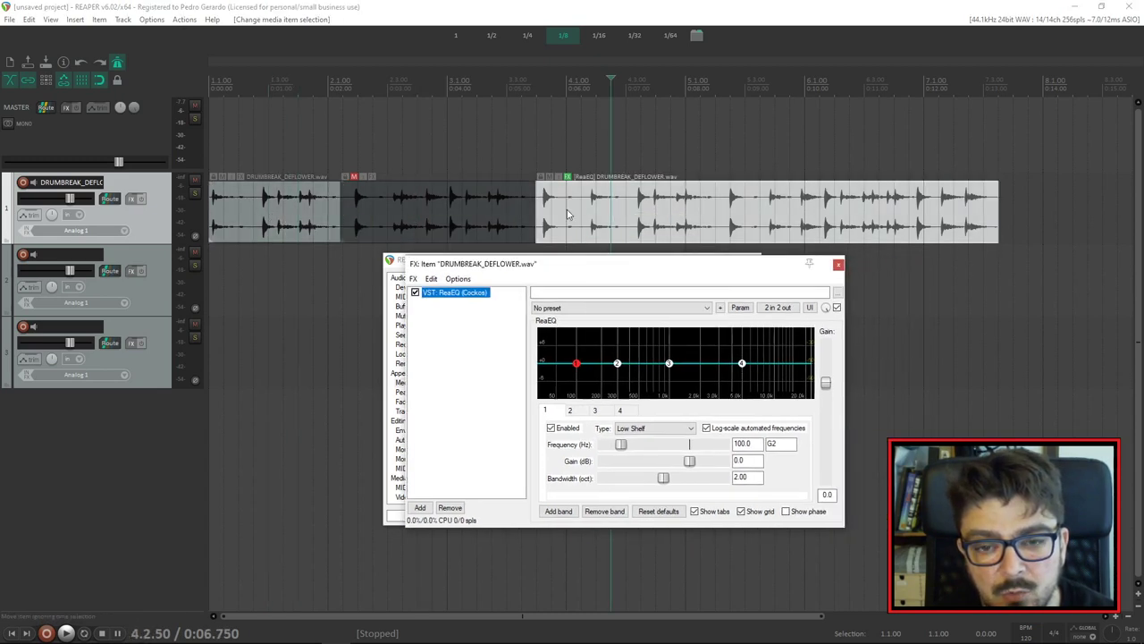
Set ReaEQ band 1 to High Pass and raise its cutoff to just below 300 Hz.
click(644, 431)
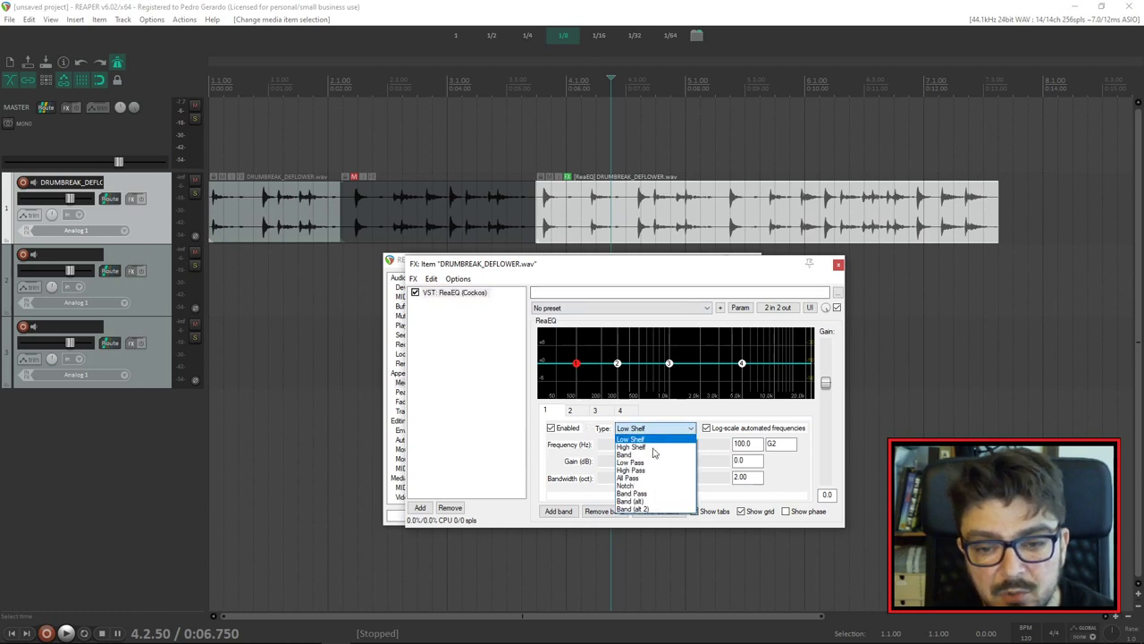
click(661, 469)
drag(577, 382, 612, 382)
Set ReaEQ band 4 to Low Pass, lower its cutoff to about 2 kHz, and raise band 1 to about 396.5 Hz.
click(742, 363)
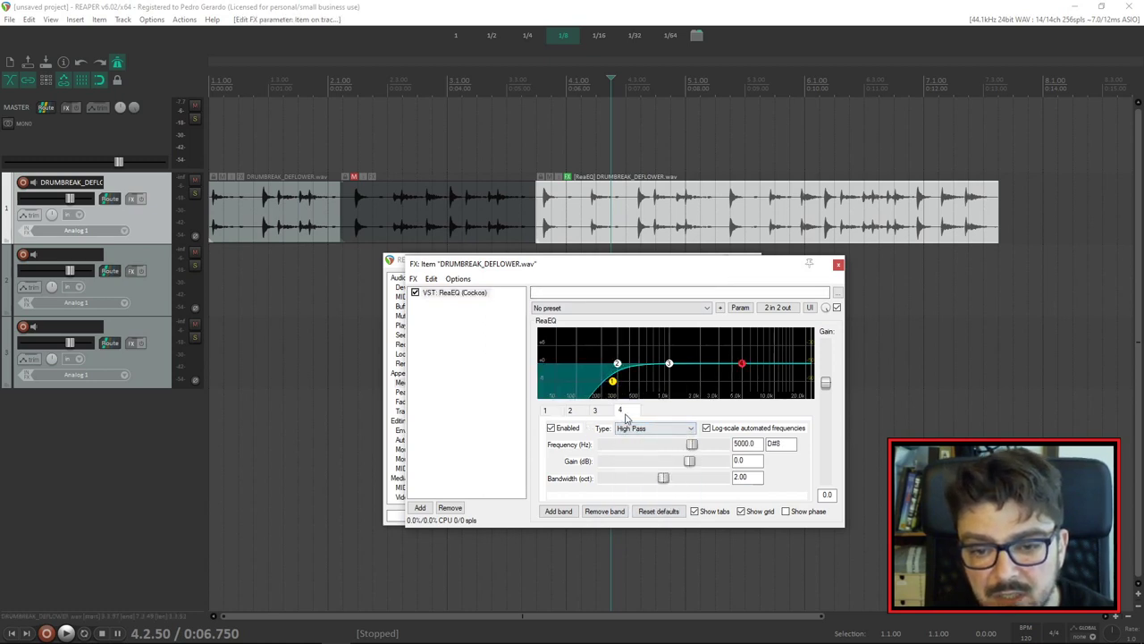
click(636, 430)
click(650, 463)
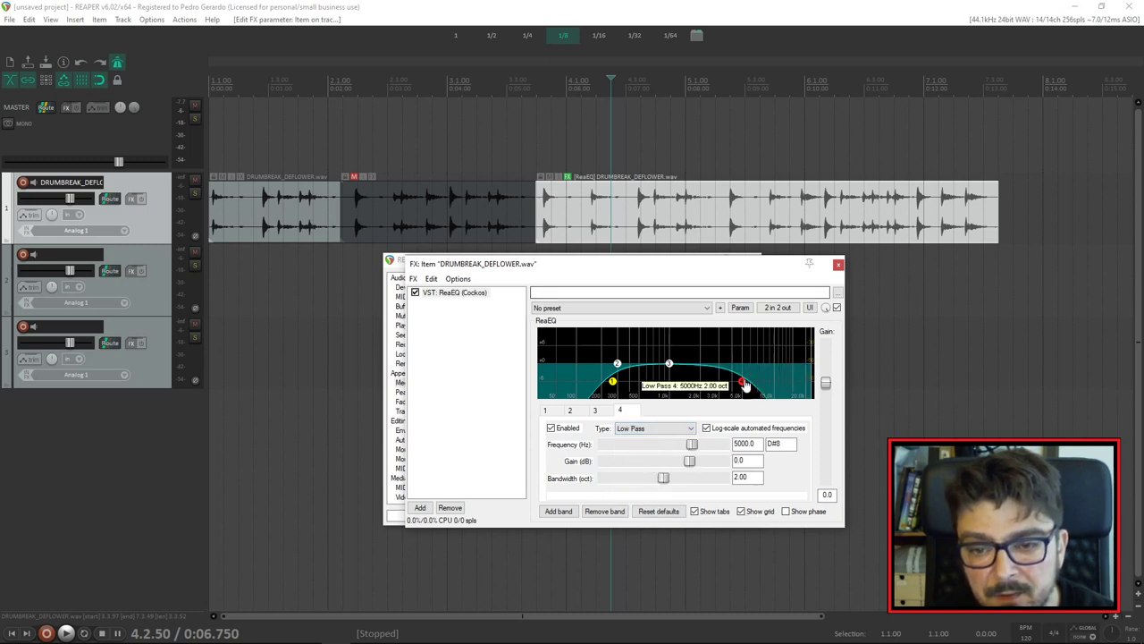
drag(742, 381, 704, 384)
drag(612, 381, 630, 382)
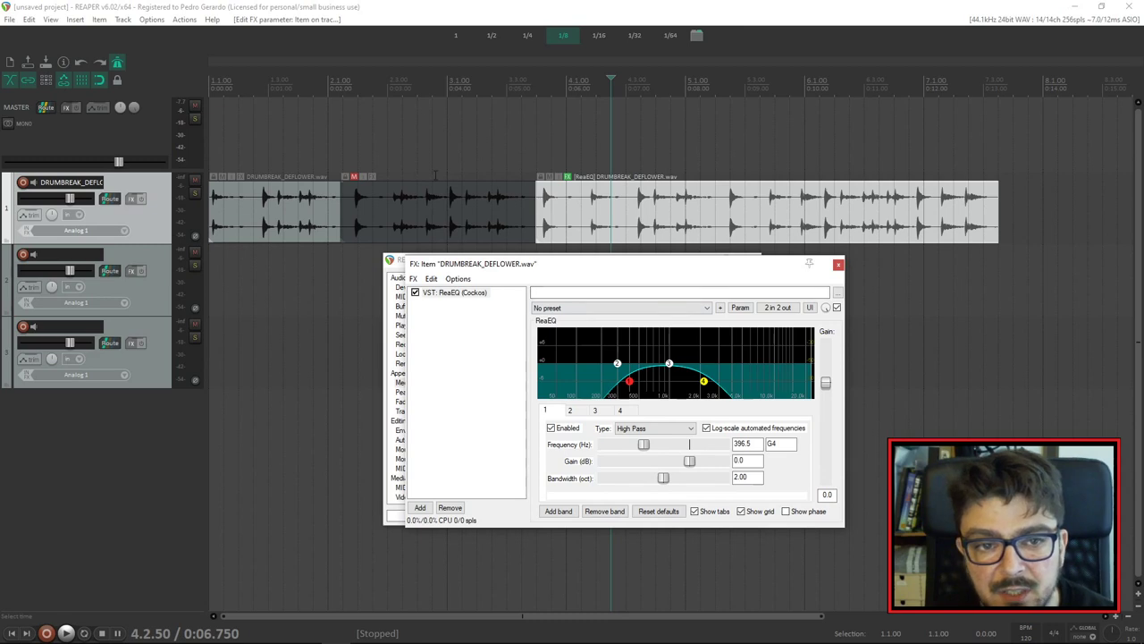
Delete the muted middle piece and move the ReaEQ piece back against the end of the first piece.
click(431, 204)
key(Delete)
drag(559, 202, 365, 201)
Play the drum break from 1.3.00 and again from 1.2.00 to compare both pieces, and close the item FX window.
click(268, 120)
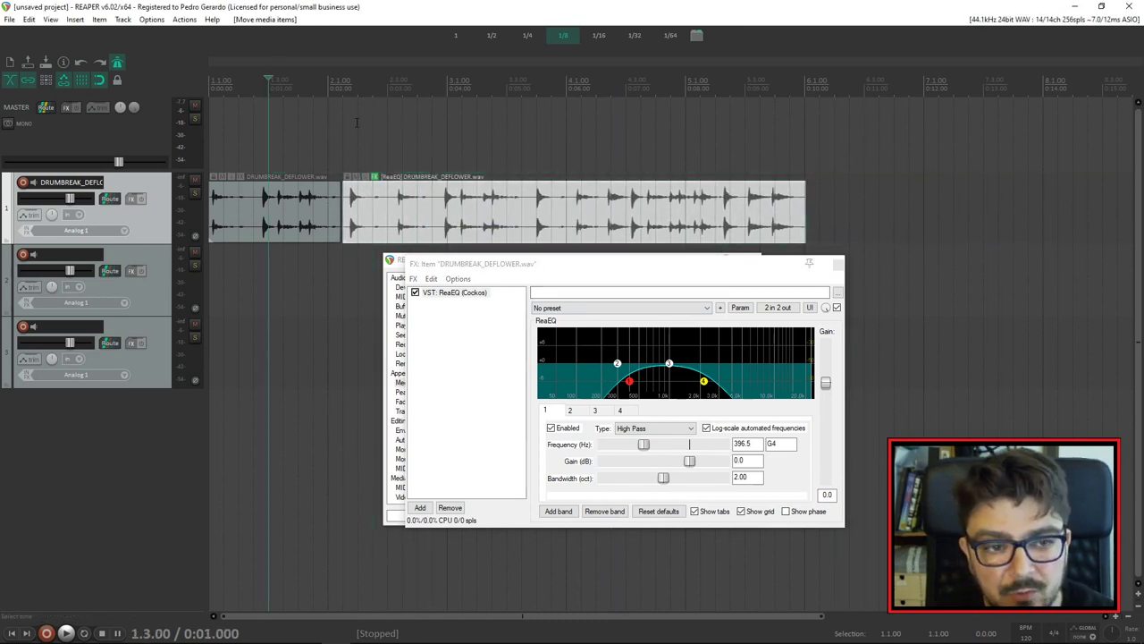
key(space)
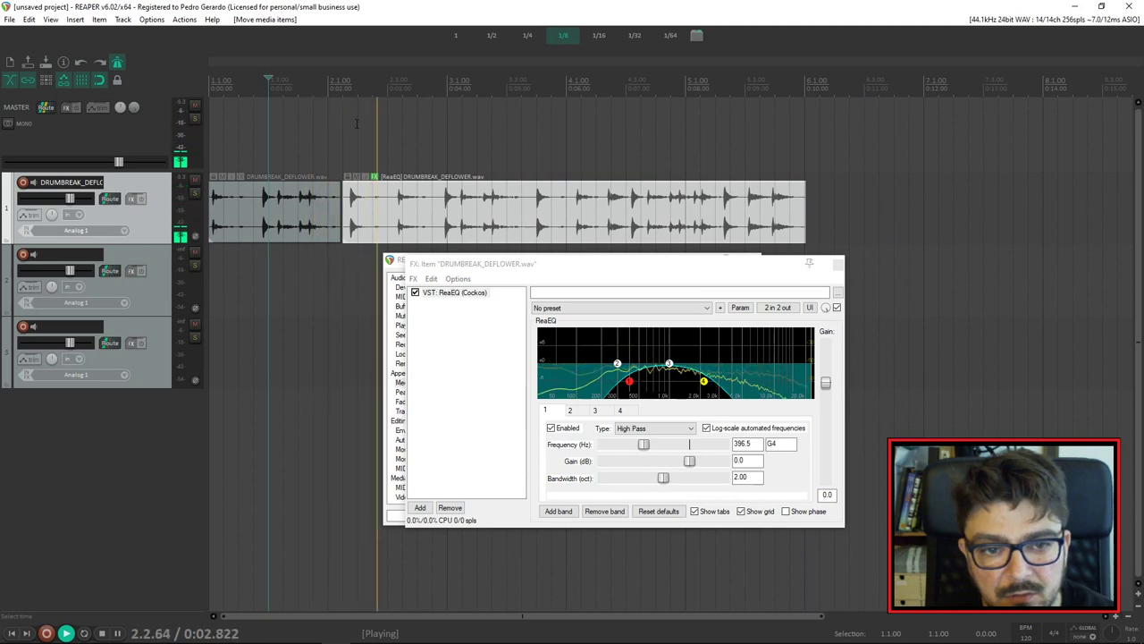
click(239, 121)
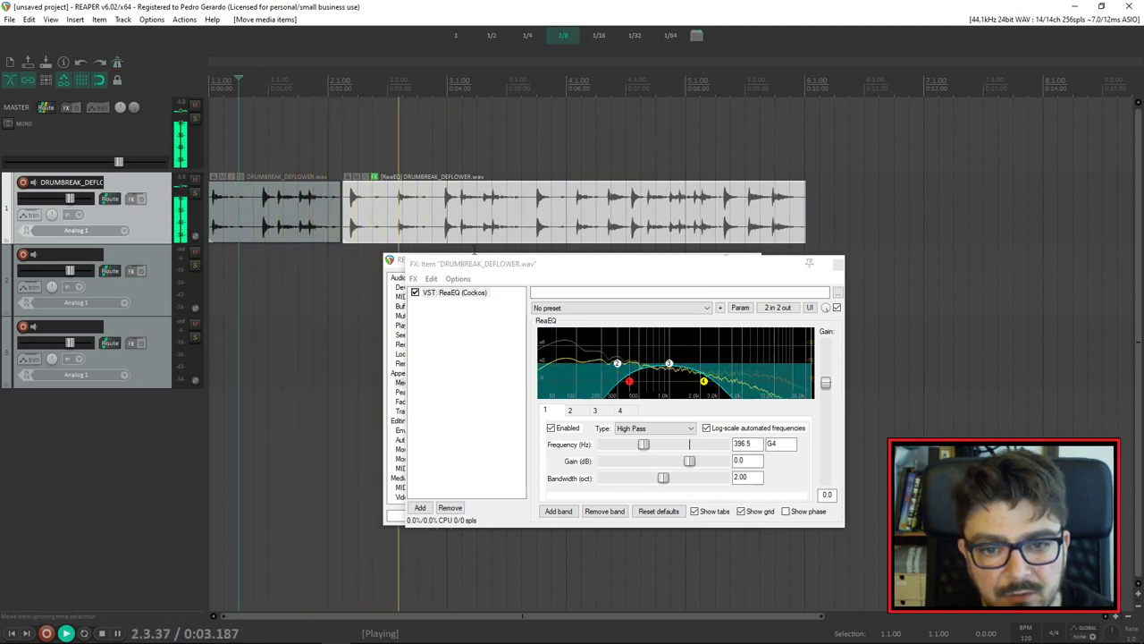
key(space)
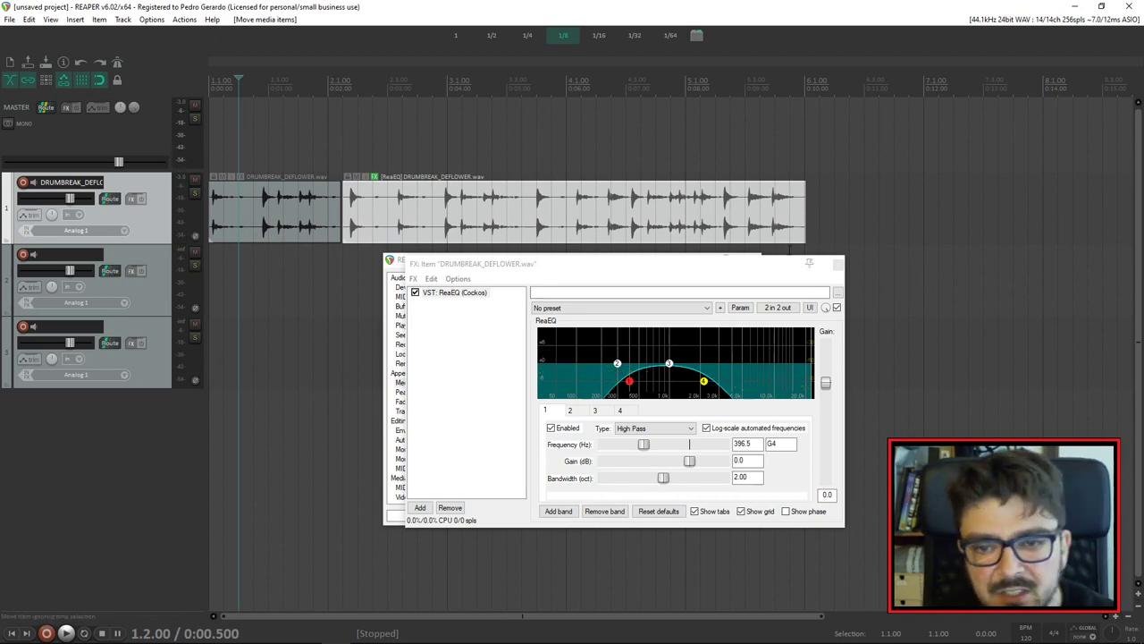
click(838, 268)
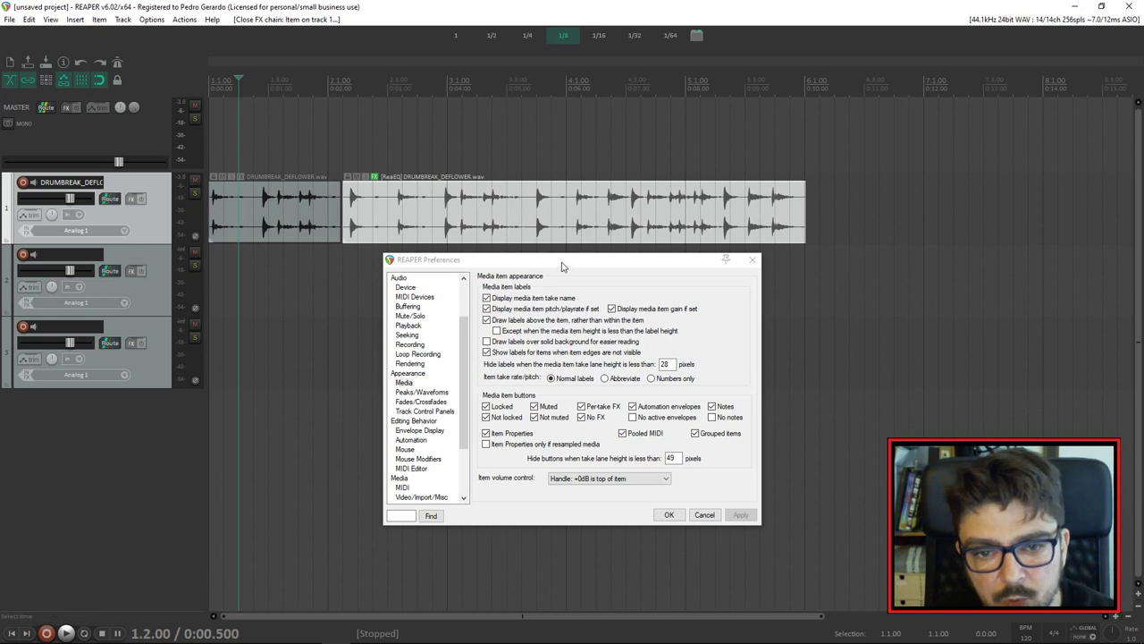
Disable the Not locked, Not muted and No FX buttons for media items, leave No notes off, and apply.
drag(557, 268, 579, 268)
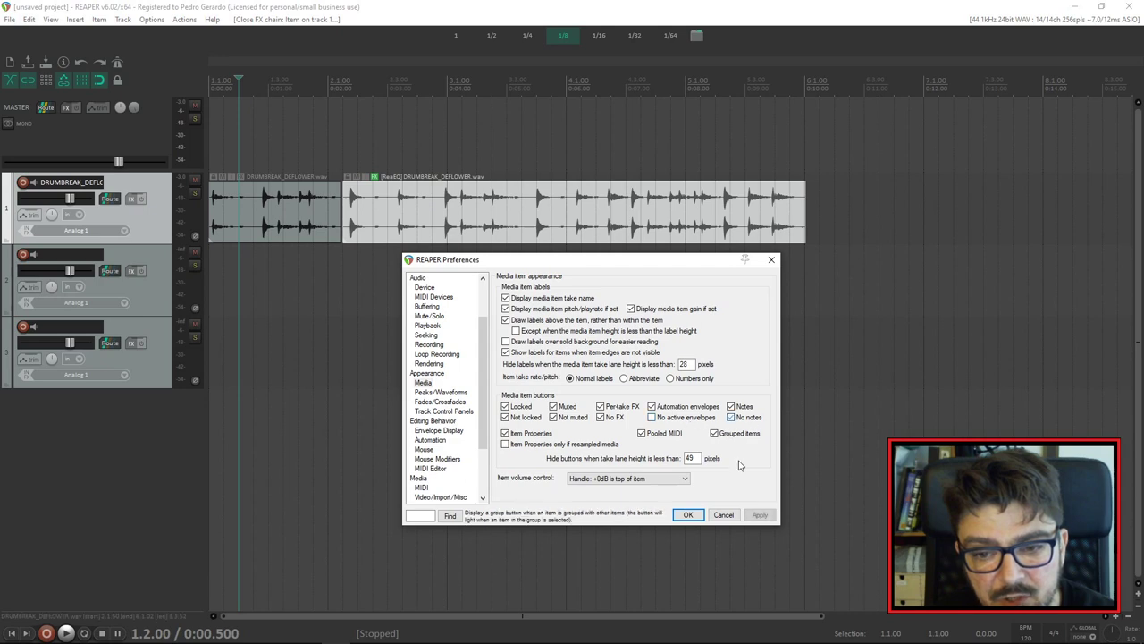
click(733, 417)
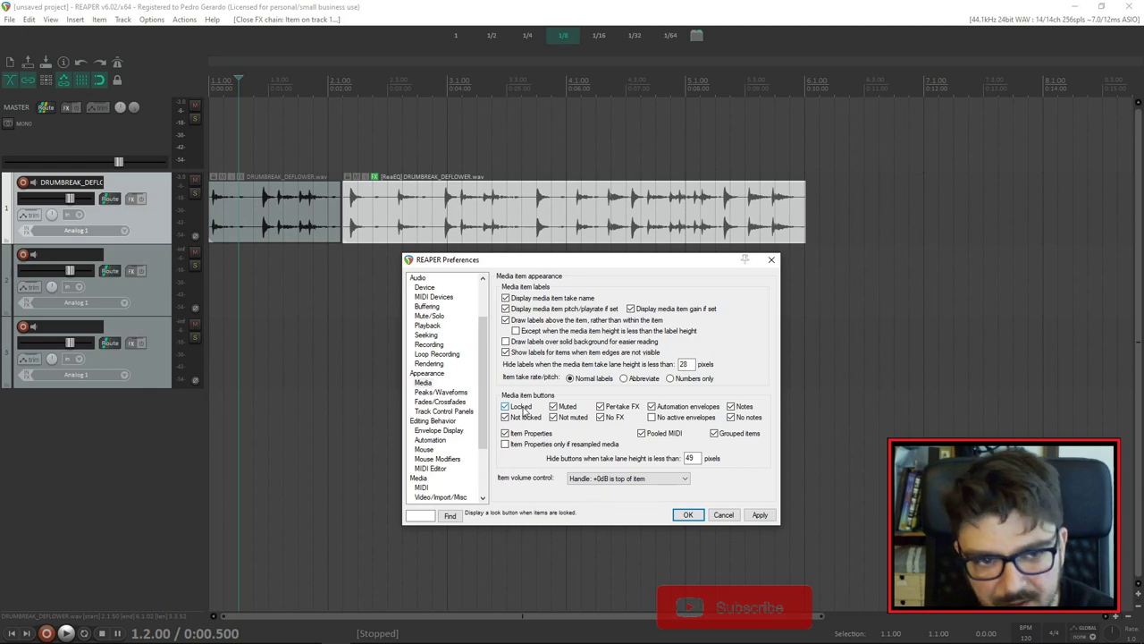
click(526, 417)
click(572, 417)
click(614, 416)
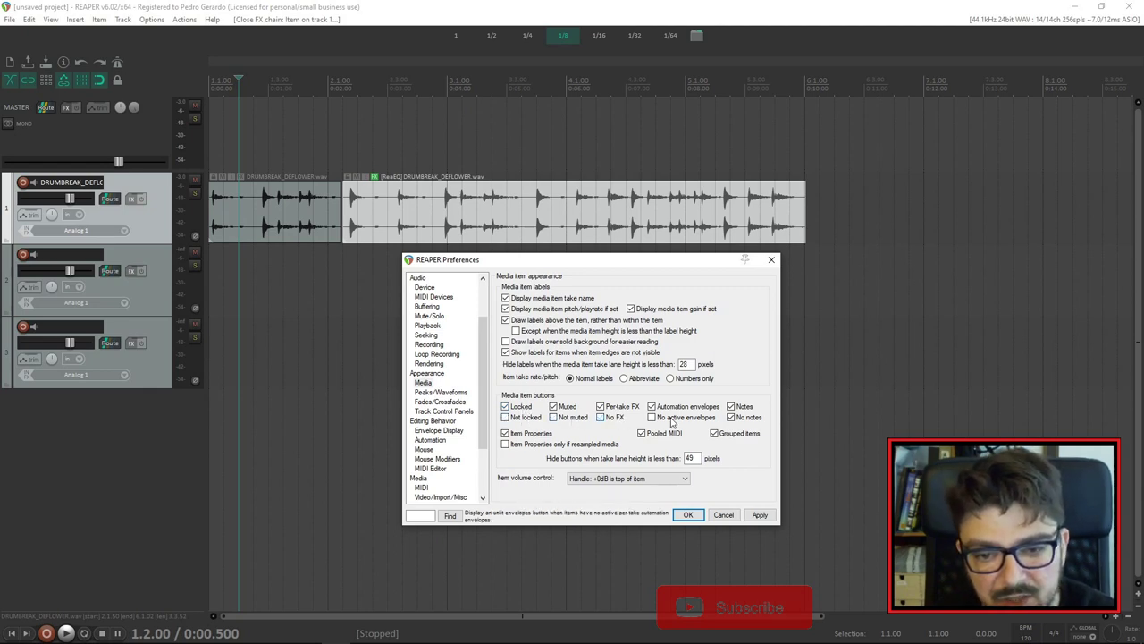
click(742, 418)
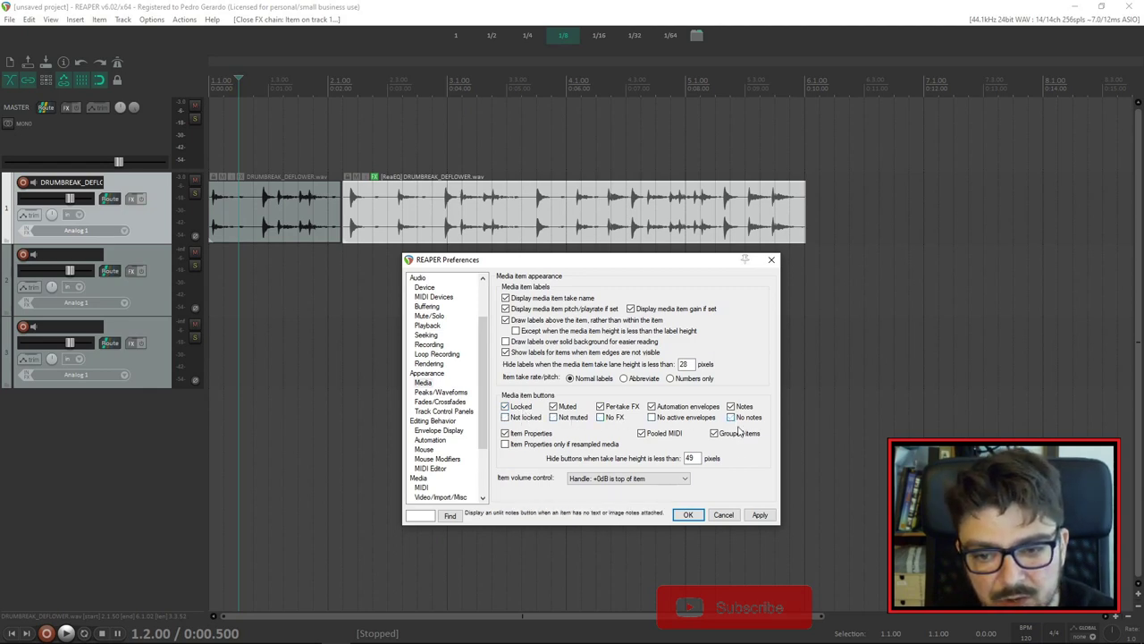
click(759, 514)
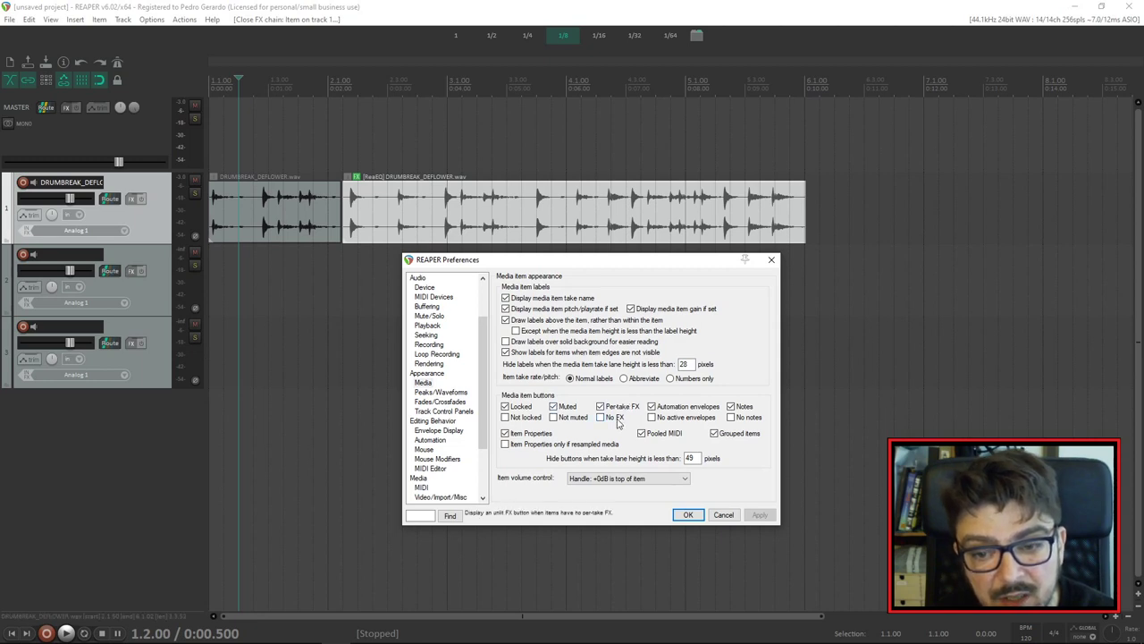
Remove ReaEQ from the second drum break piece and re-enable the No FX, Not locked and Not muted item buttons.
alt+click(356, 177)
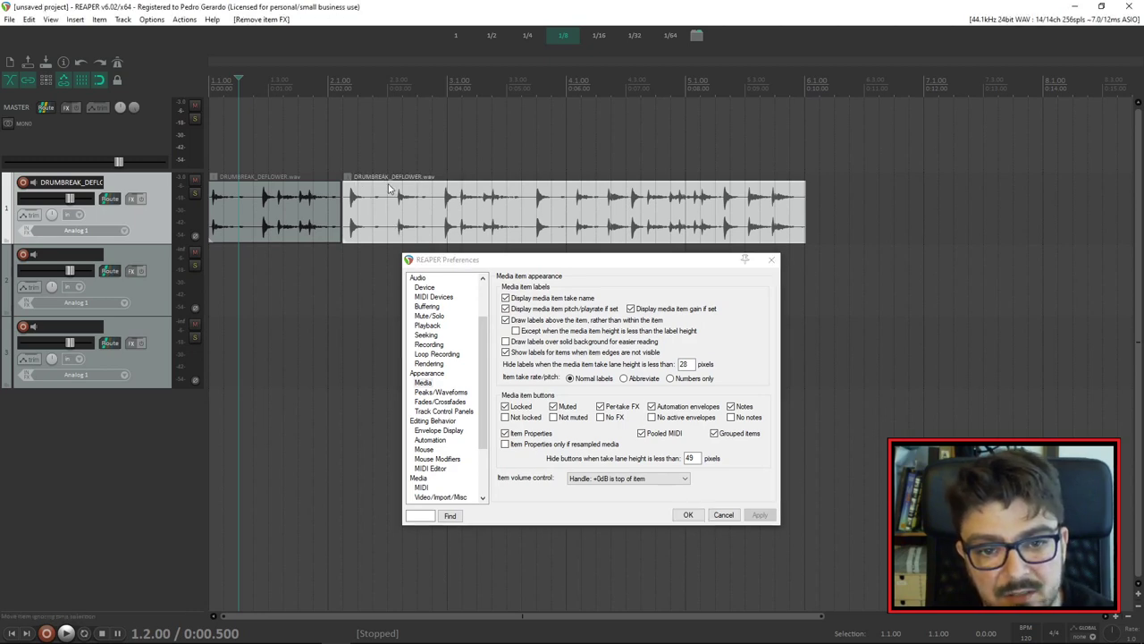
click(601, 417)
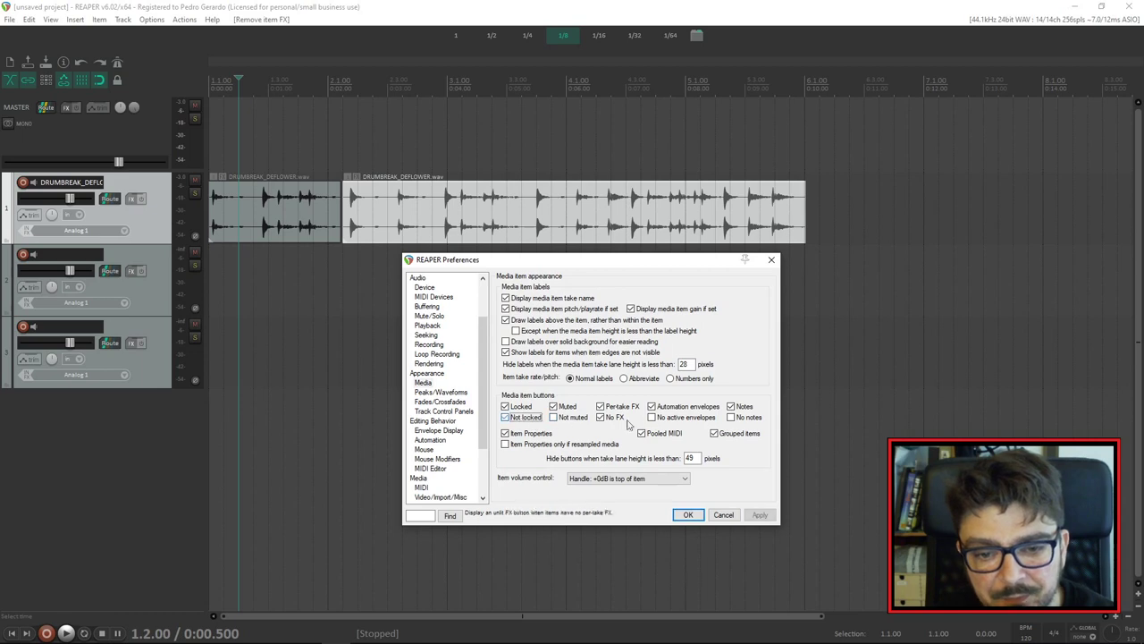
click(553, 418)
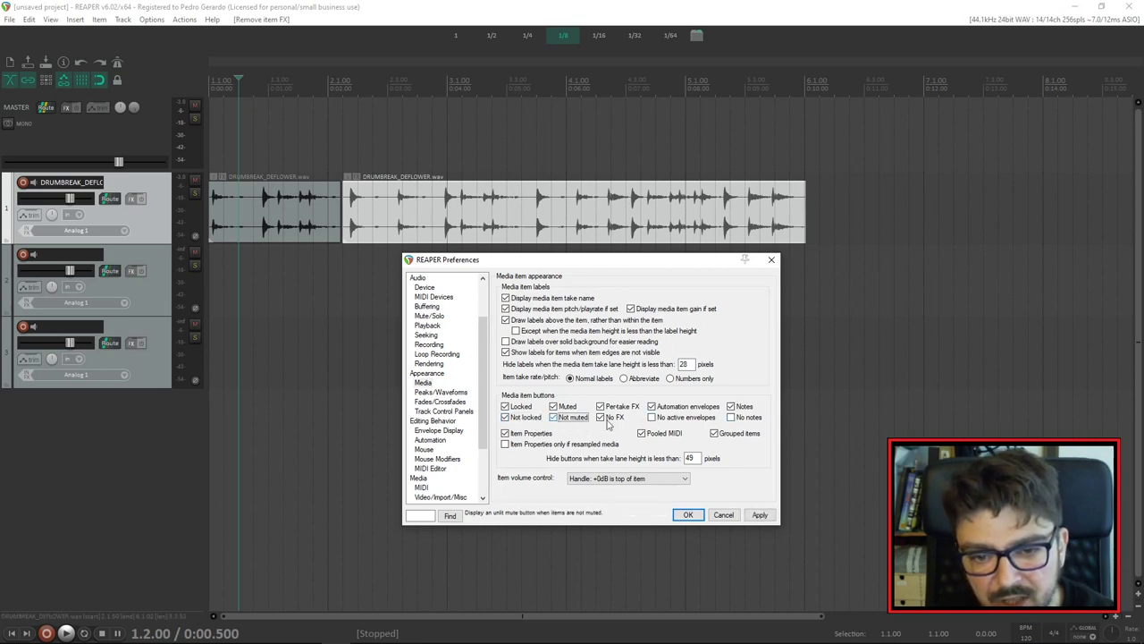
click(758, 515)
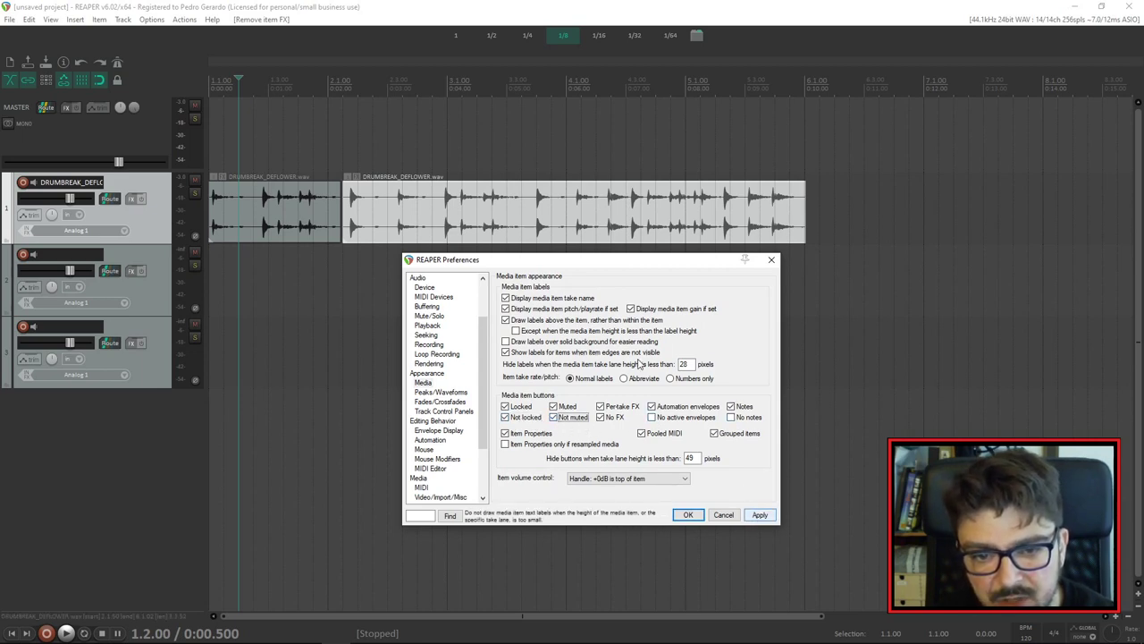
Enable the No notes button for media items, apply it, and open the second drum break piece's notes.
click(731, 417)
click(759, 515)
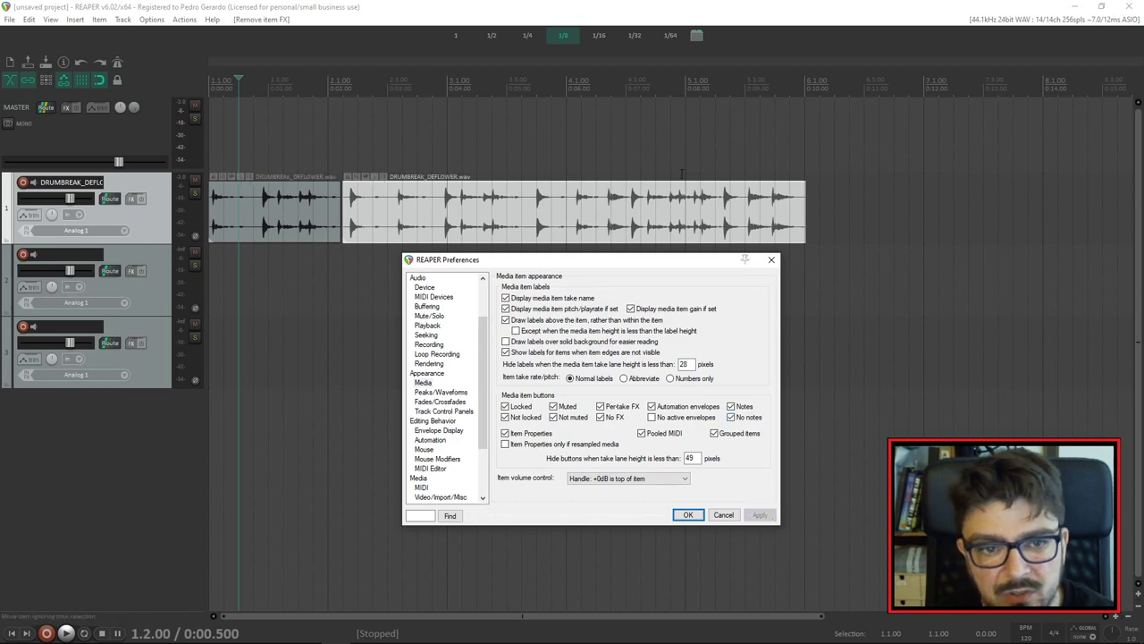
click(365, 177)
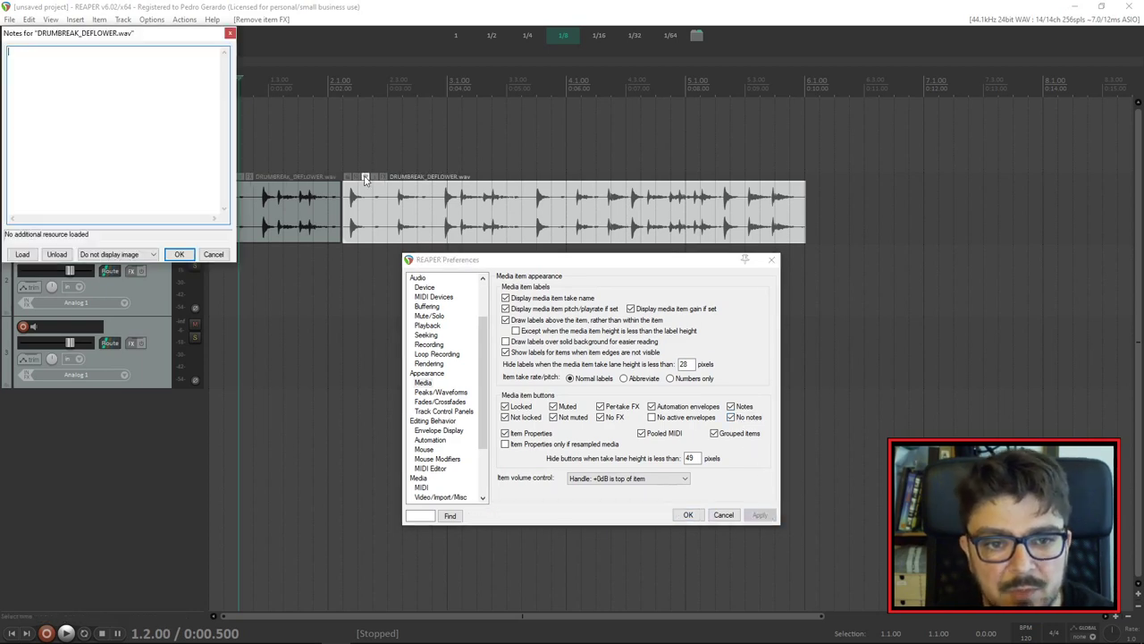
Write the note "Este item é par ter um efeito tipo radio" for the second drum break piece and save it.
drag(184, 38, 1011, 129)
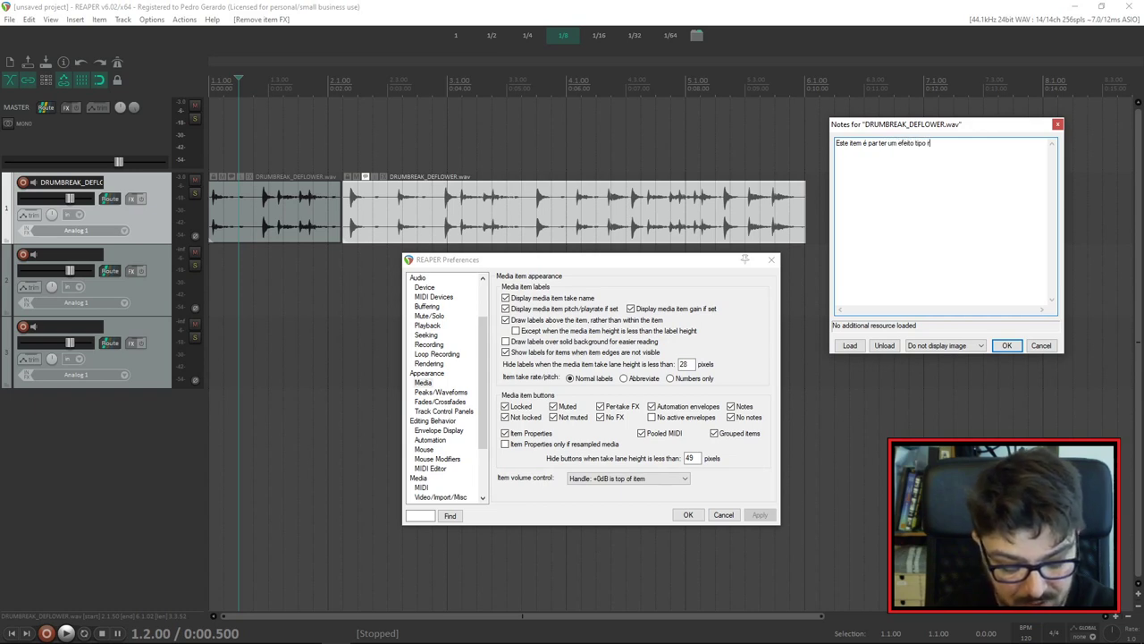
click(1007, 345)
click(417, 210)
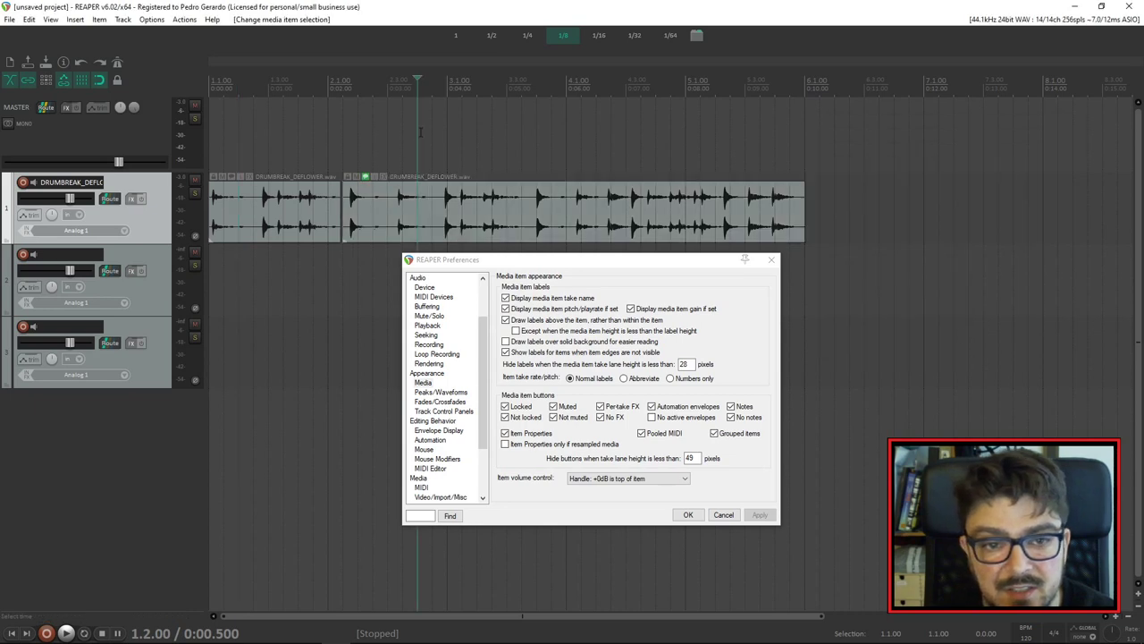
Add ReaEQ to the second drum break piece as an item effect and close its FX window.
click(384, 178)
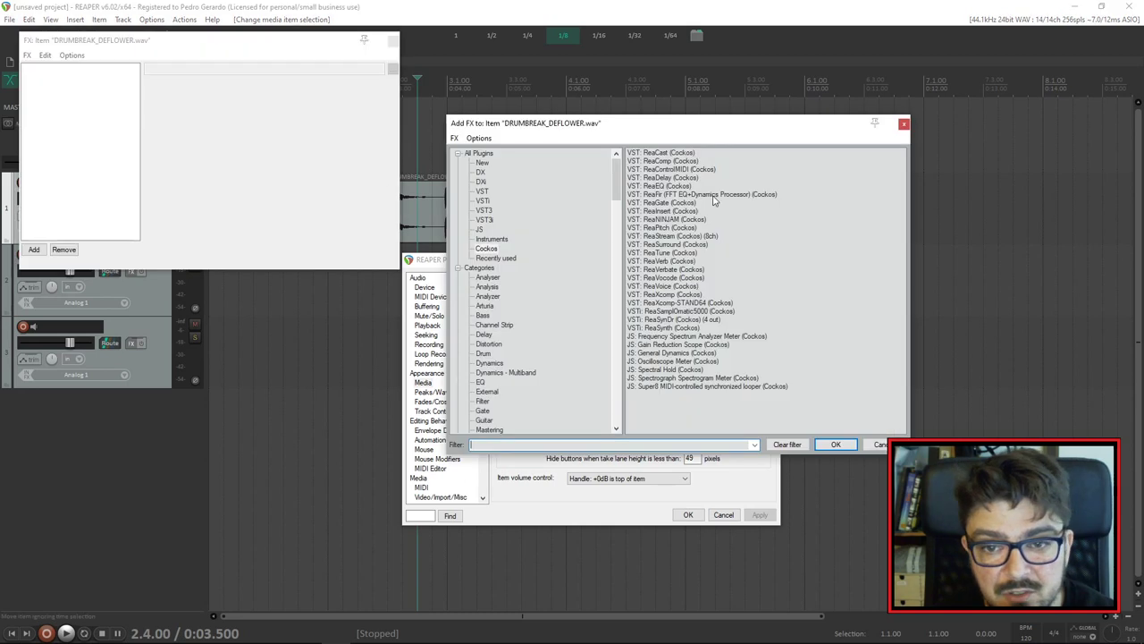
double_click(662, 189)
click(452, 41)
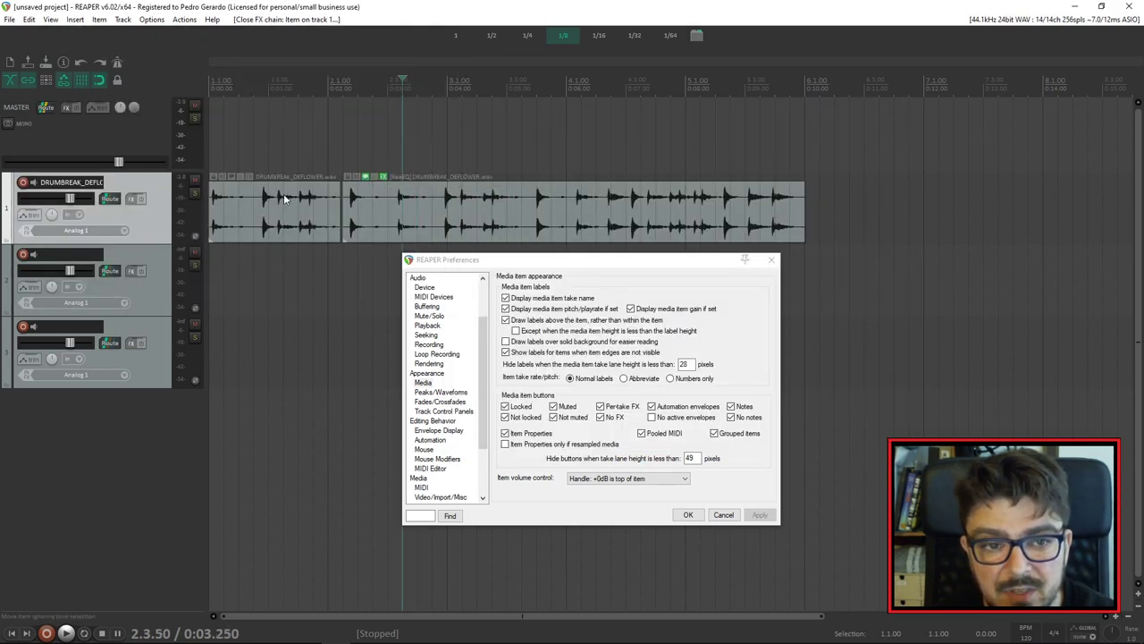
Reopen the second drum break piece's notes to read them beside its item buttons, and close the notes.
click(254, 201)
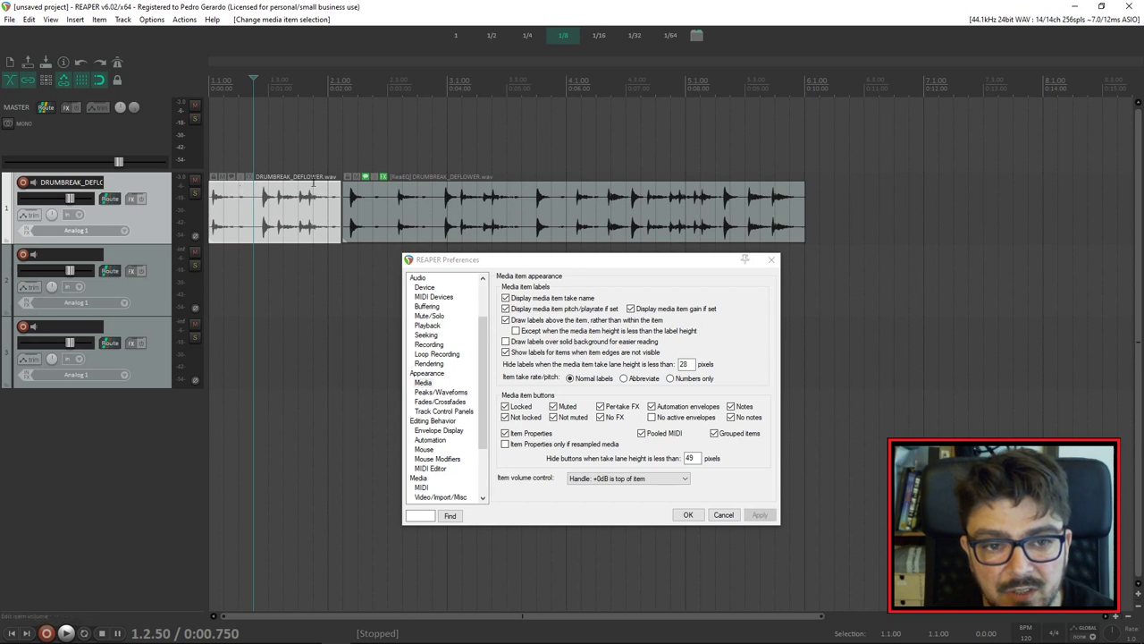
click(372, 206)
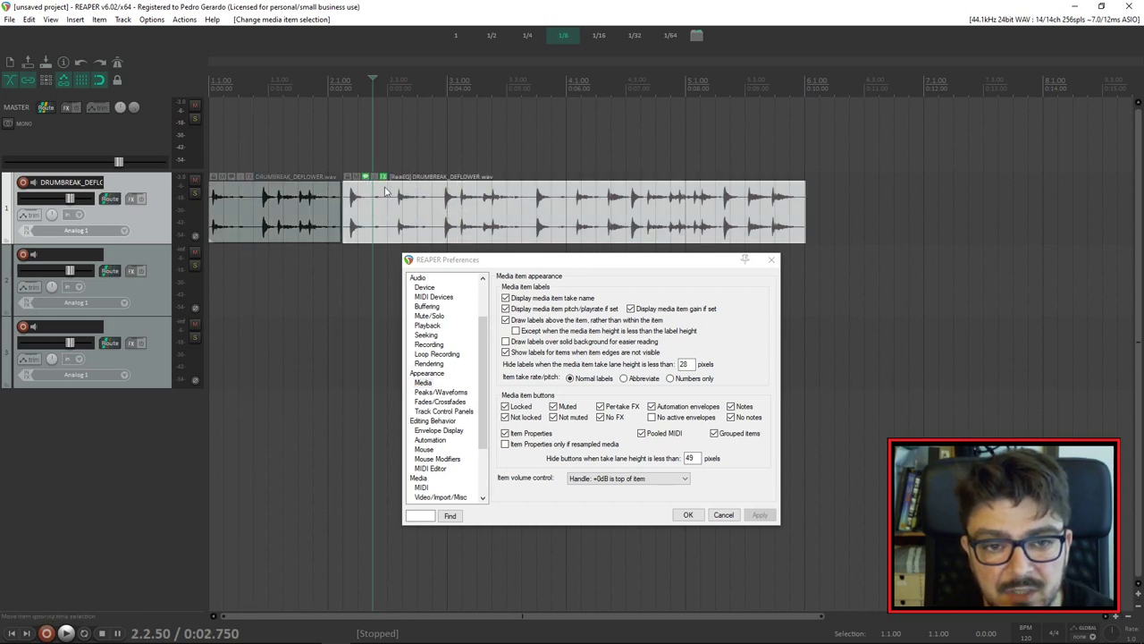
click(365, 181)
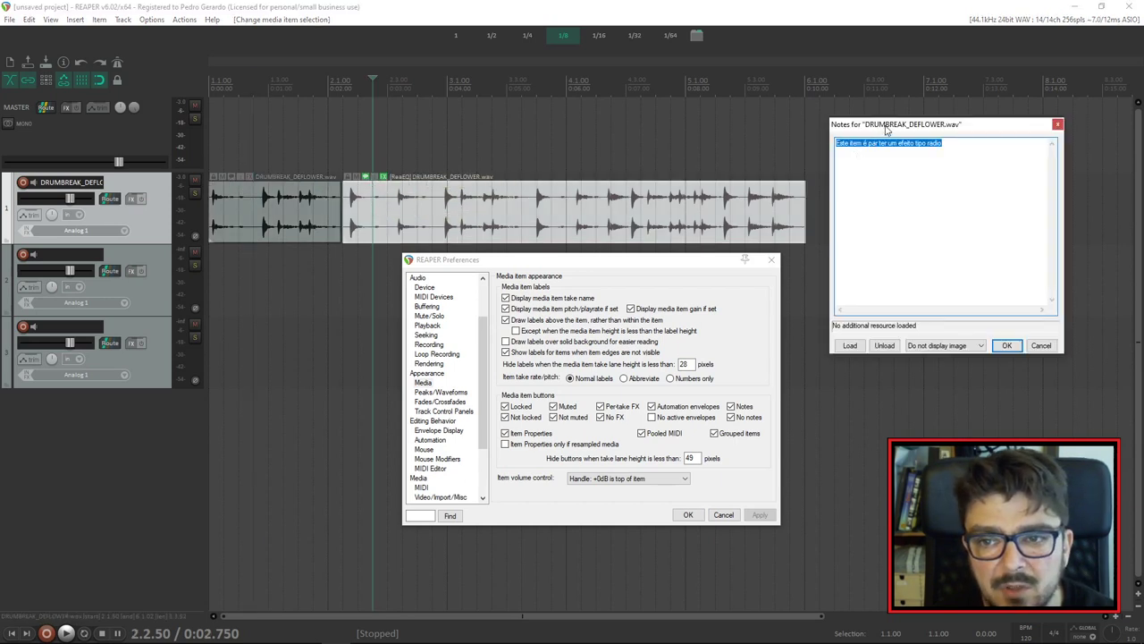
drag(886, 130, 852, 148)
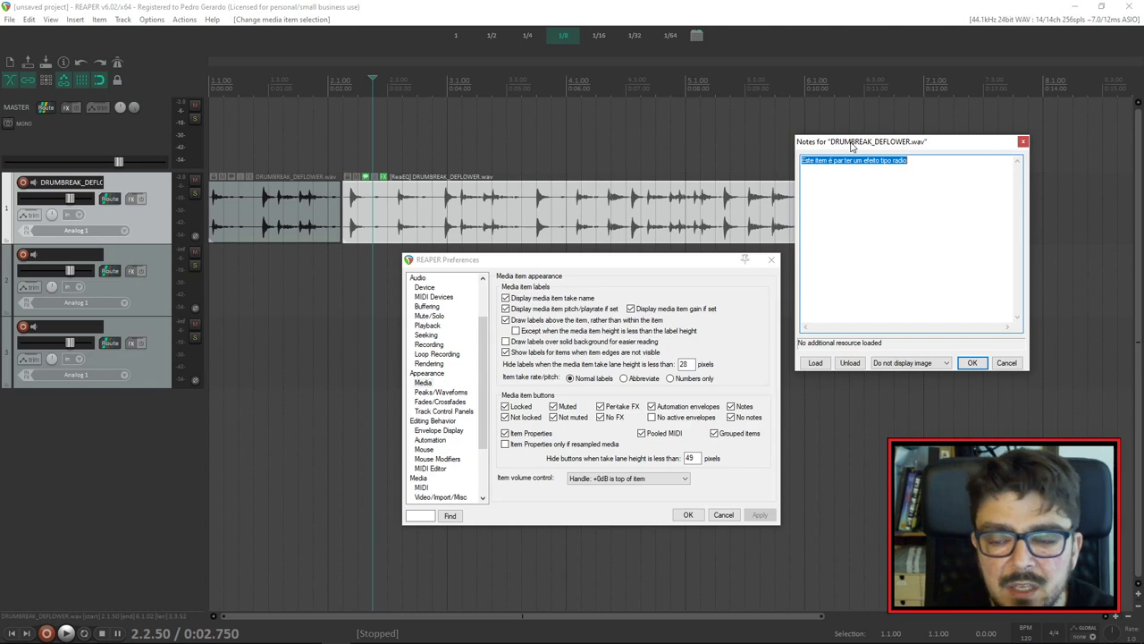
click(895, 163)
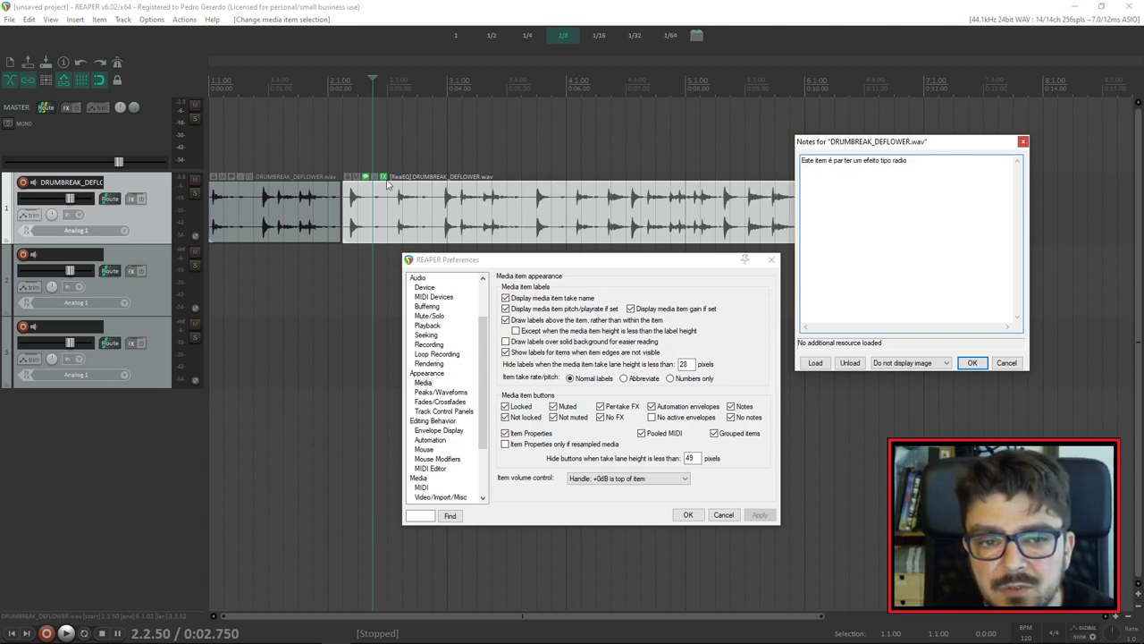
click(972, 362)
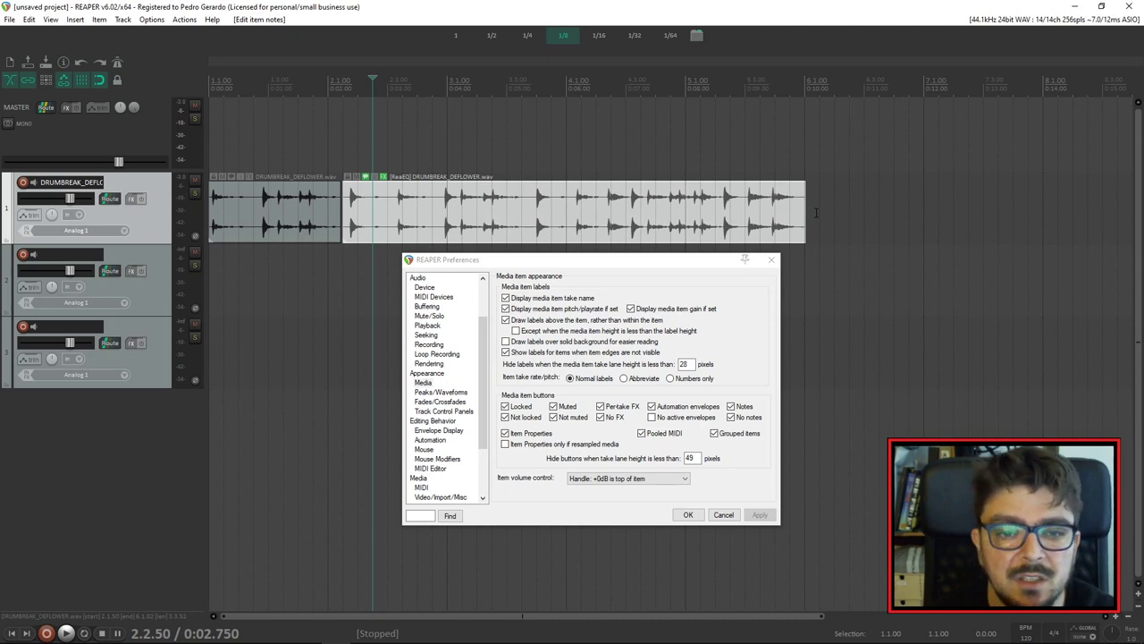
Show where the media item appearance settings are found in the preferences, and accept the preferences to close them.
drag(549, 263, 589, 263)
scroll(470, 402, up, 3)
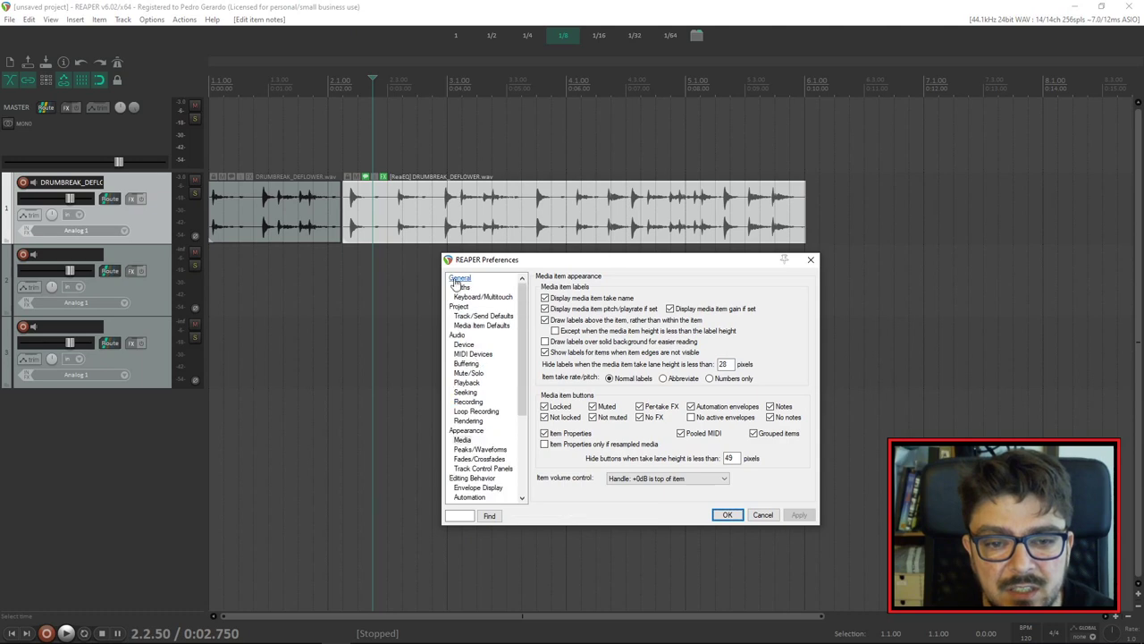
click(151, 18)
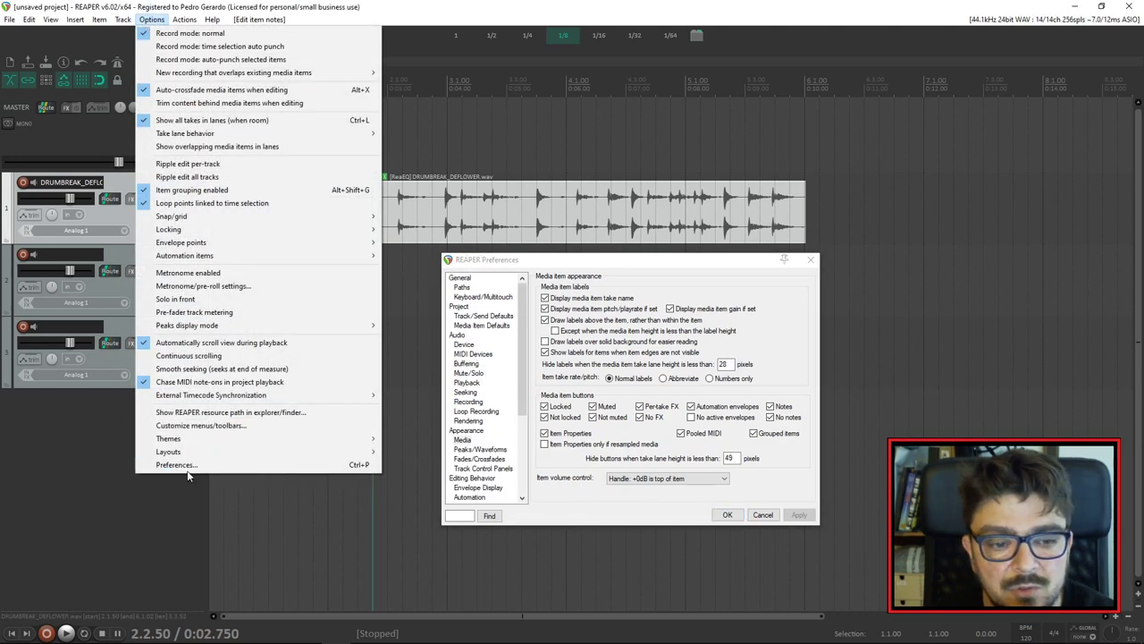
click(188, 472)
scroll(483, 340, down, 5)
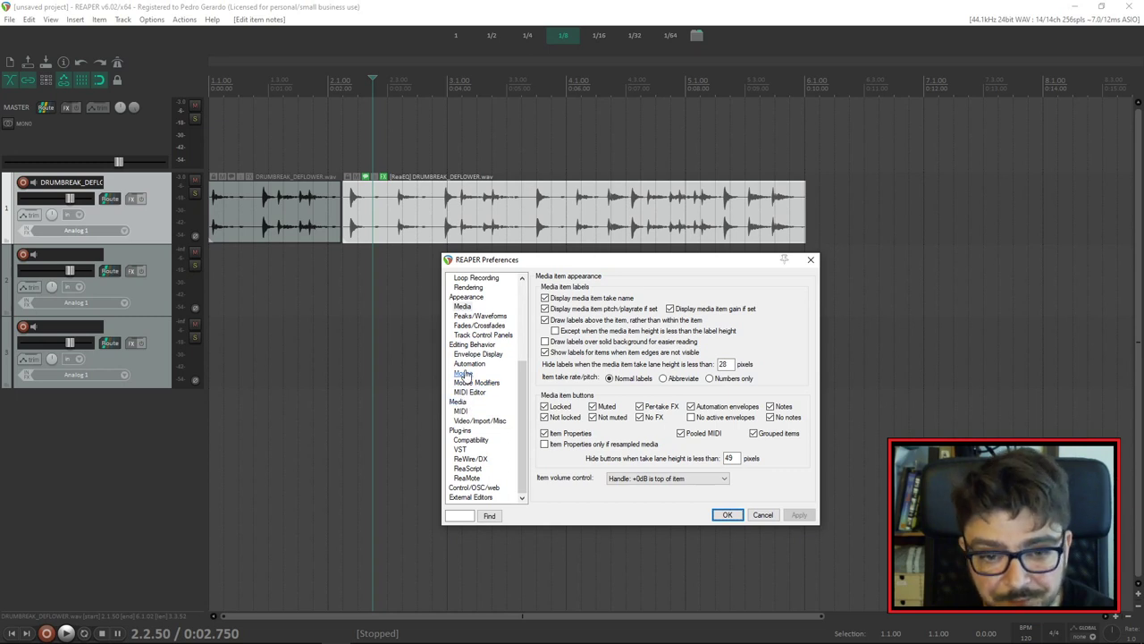
click(462, 306)
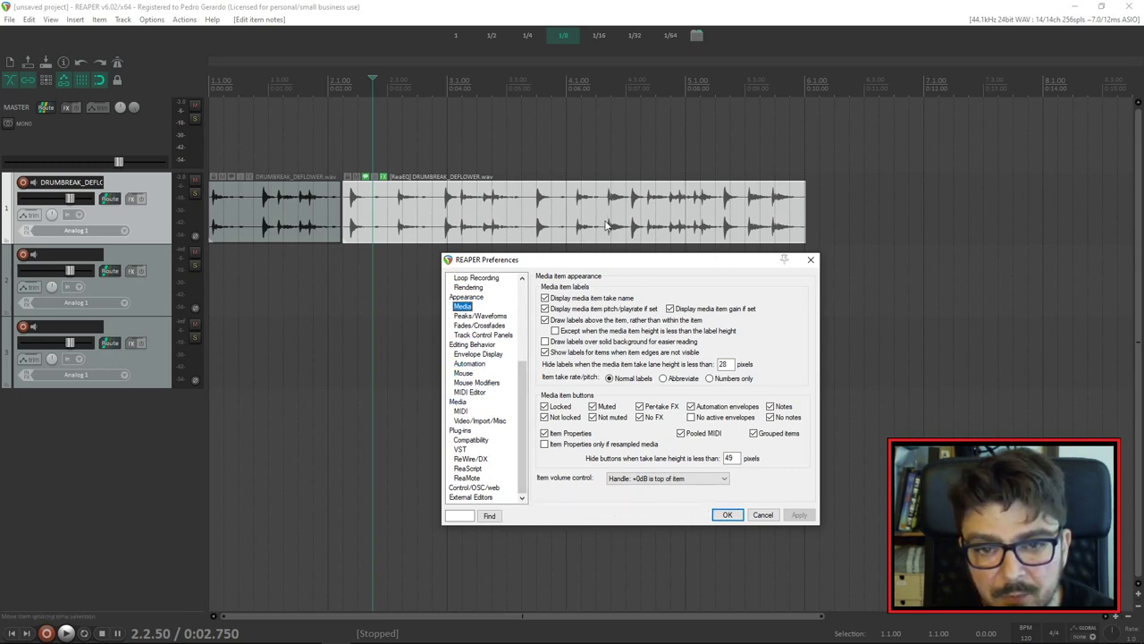
click(726, 514)
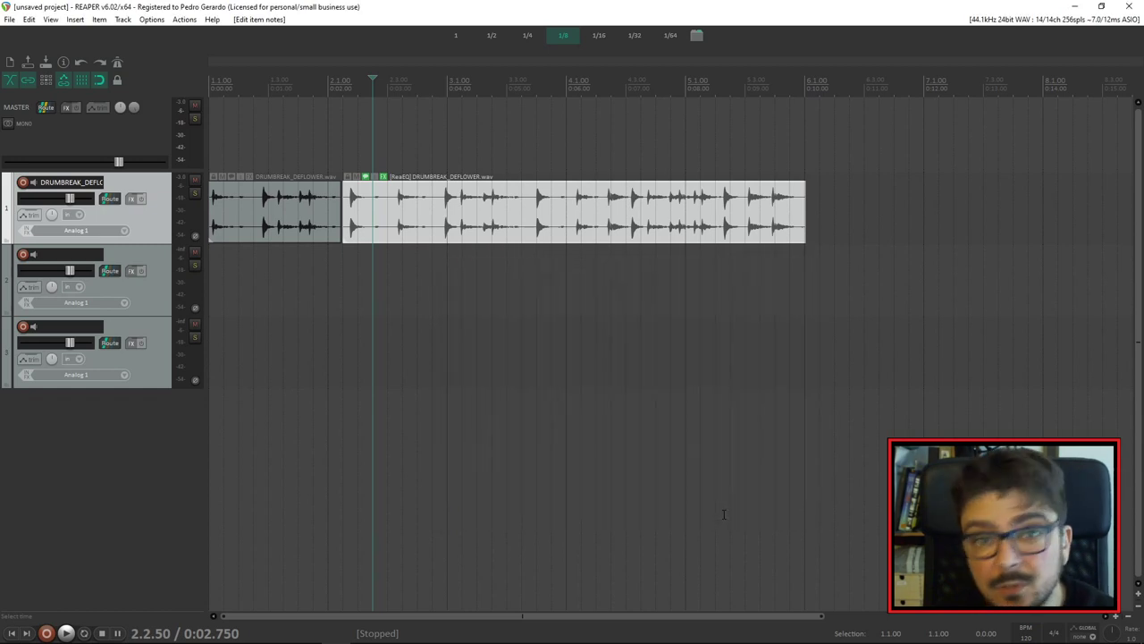